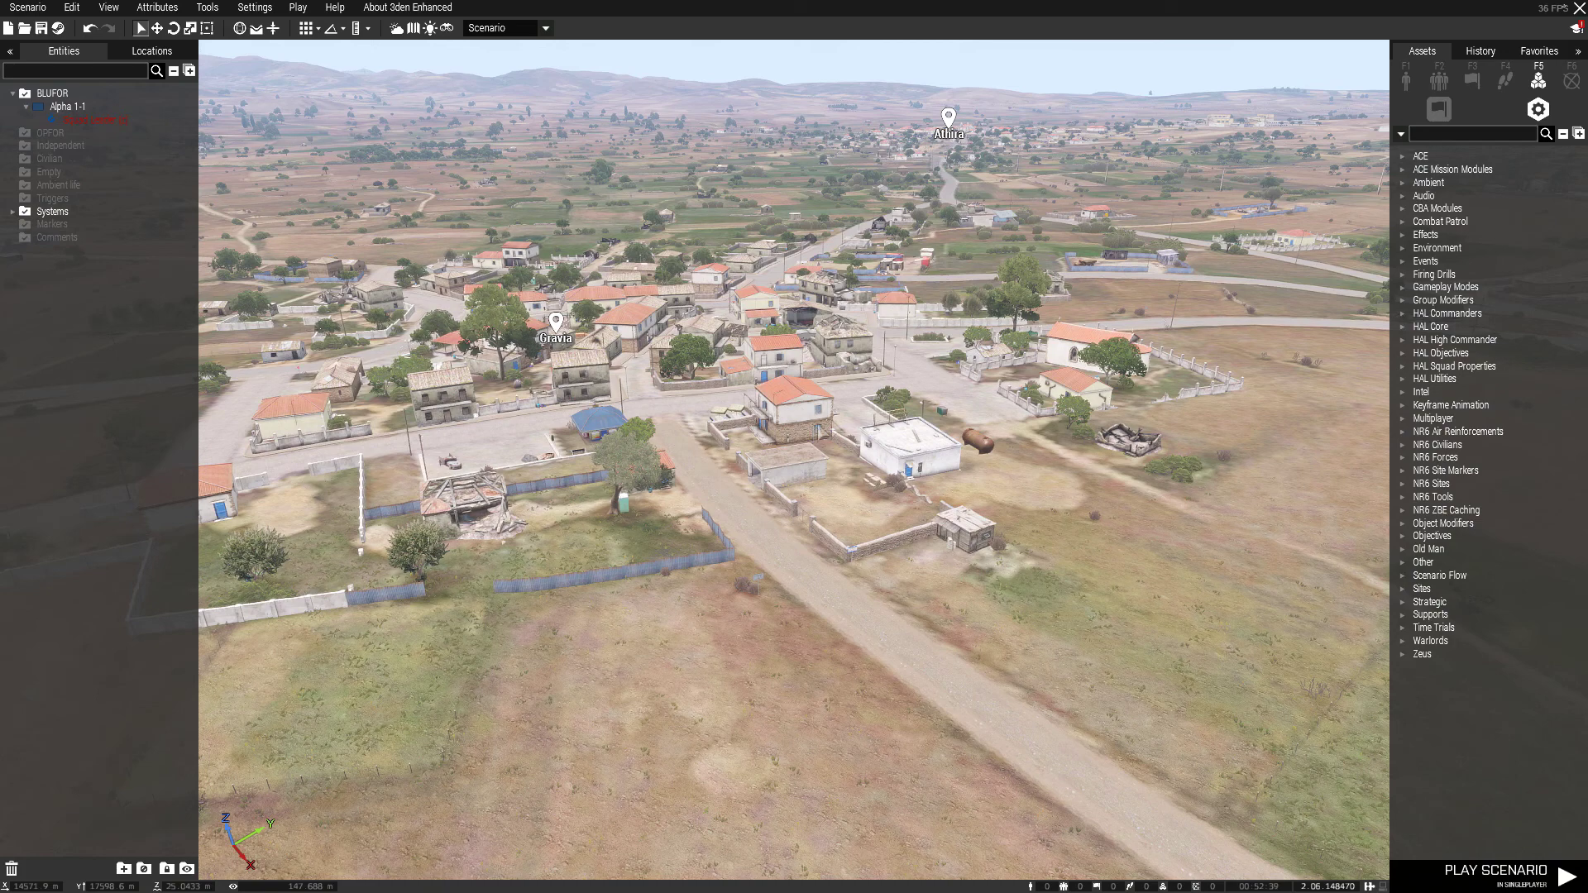
Step: Place an NR6 Tools Asset Compiler module in the open field beside the dirt road
click(1403, 500)
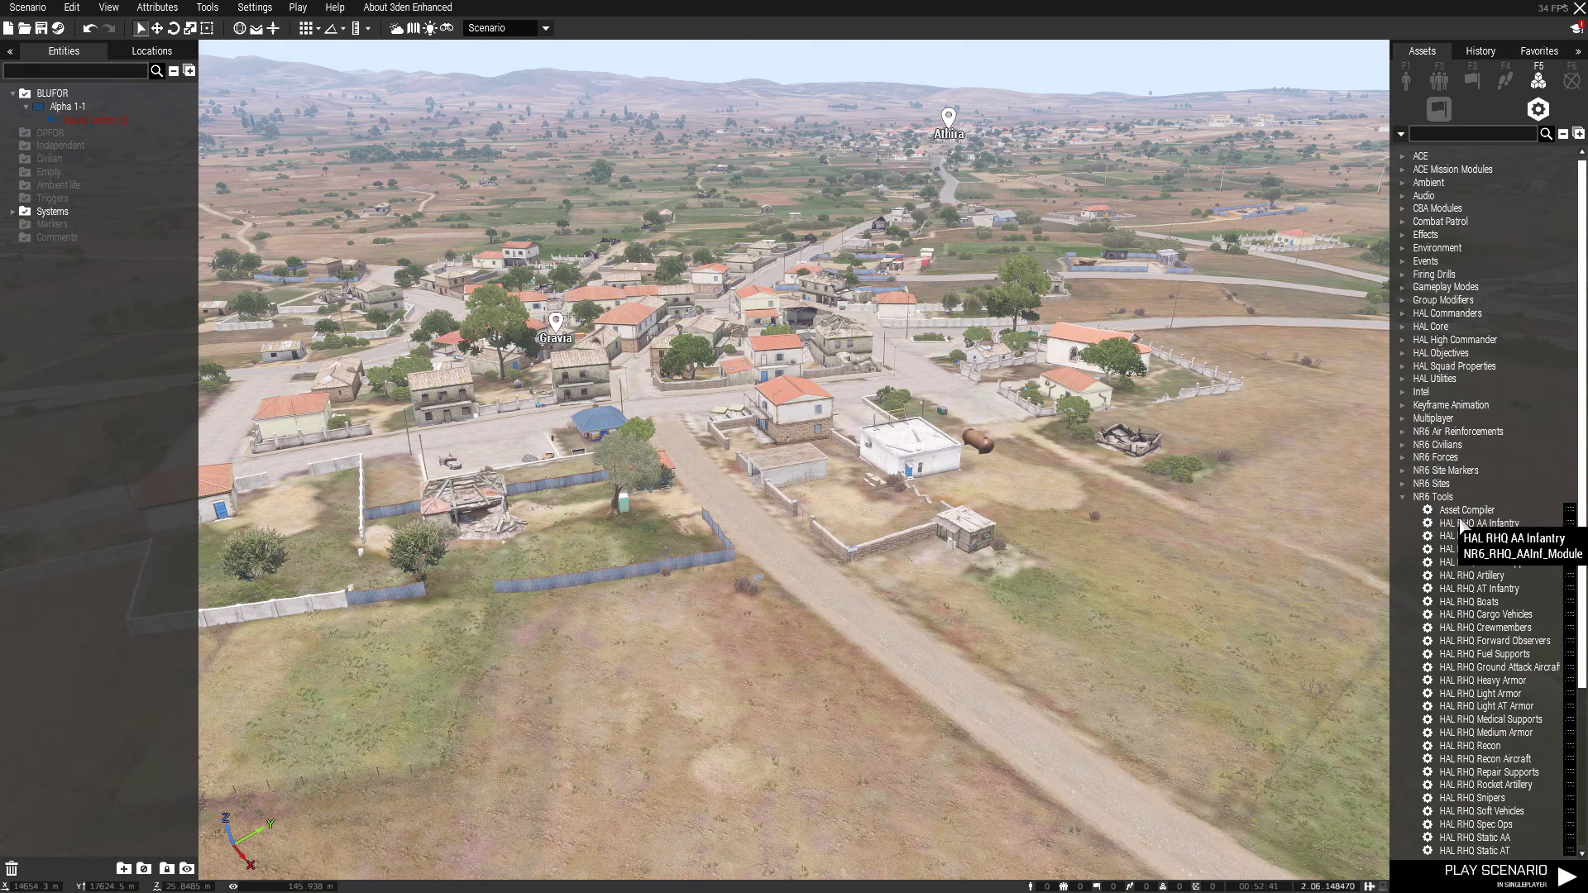
click(1460, 510)
click(640, 691)
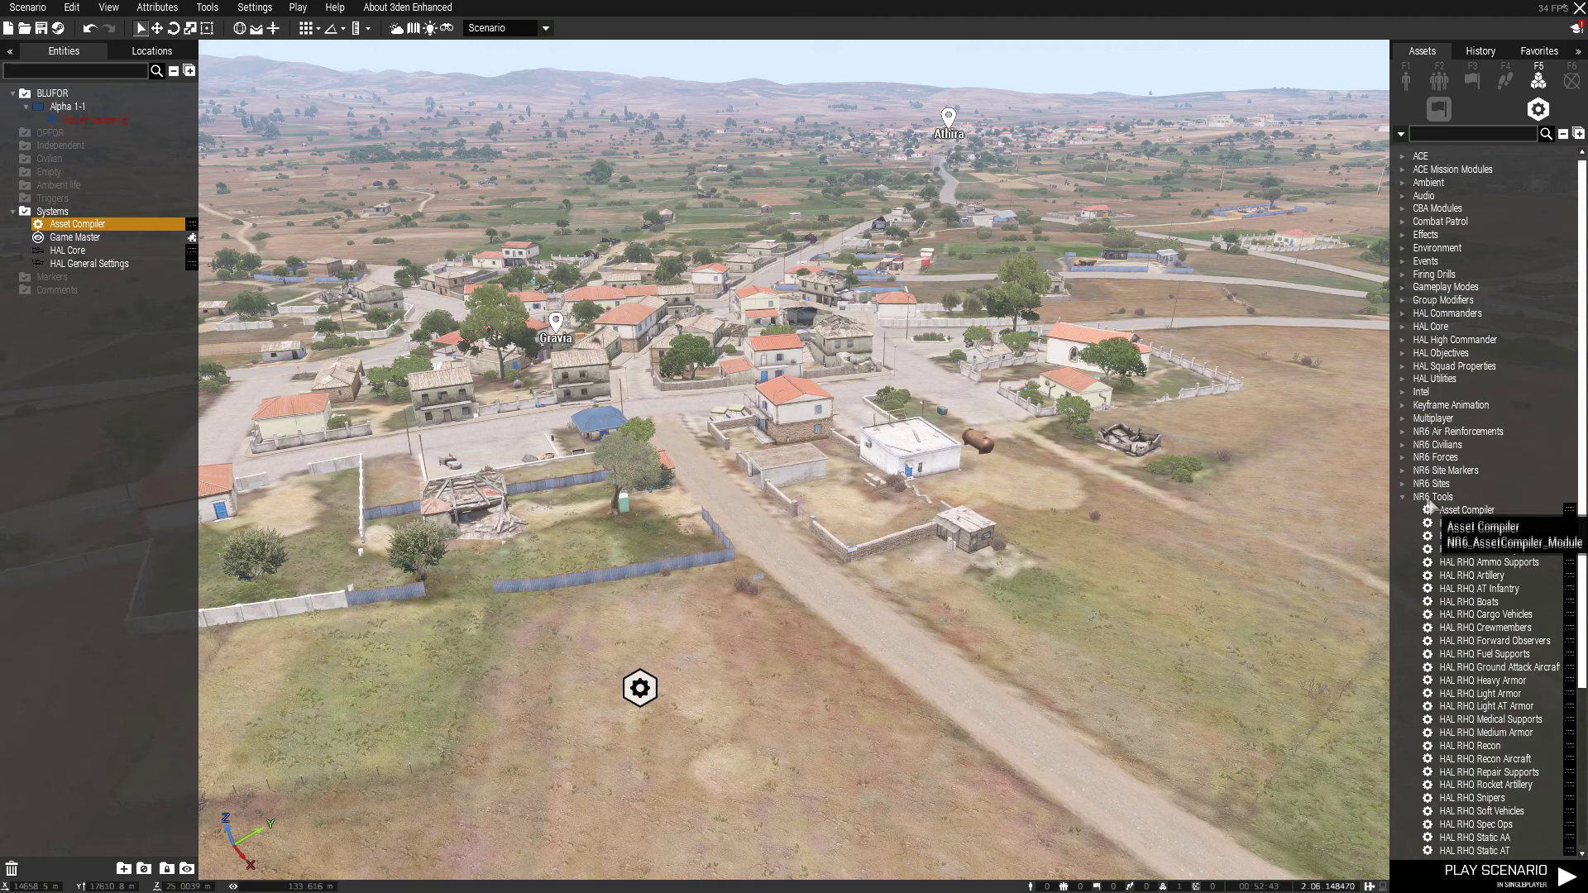
Step: Place an NR6 Site module at the end of the dirt road on the edge of Gravia
click(1402, 484)
click(1444, 497)
click(668, 426)
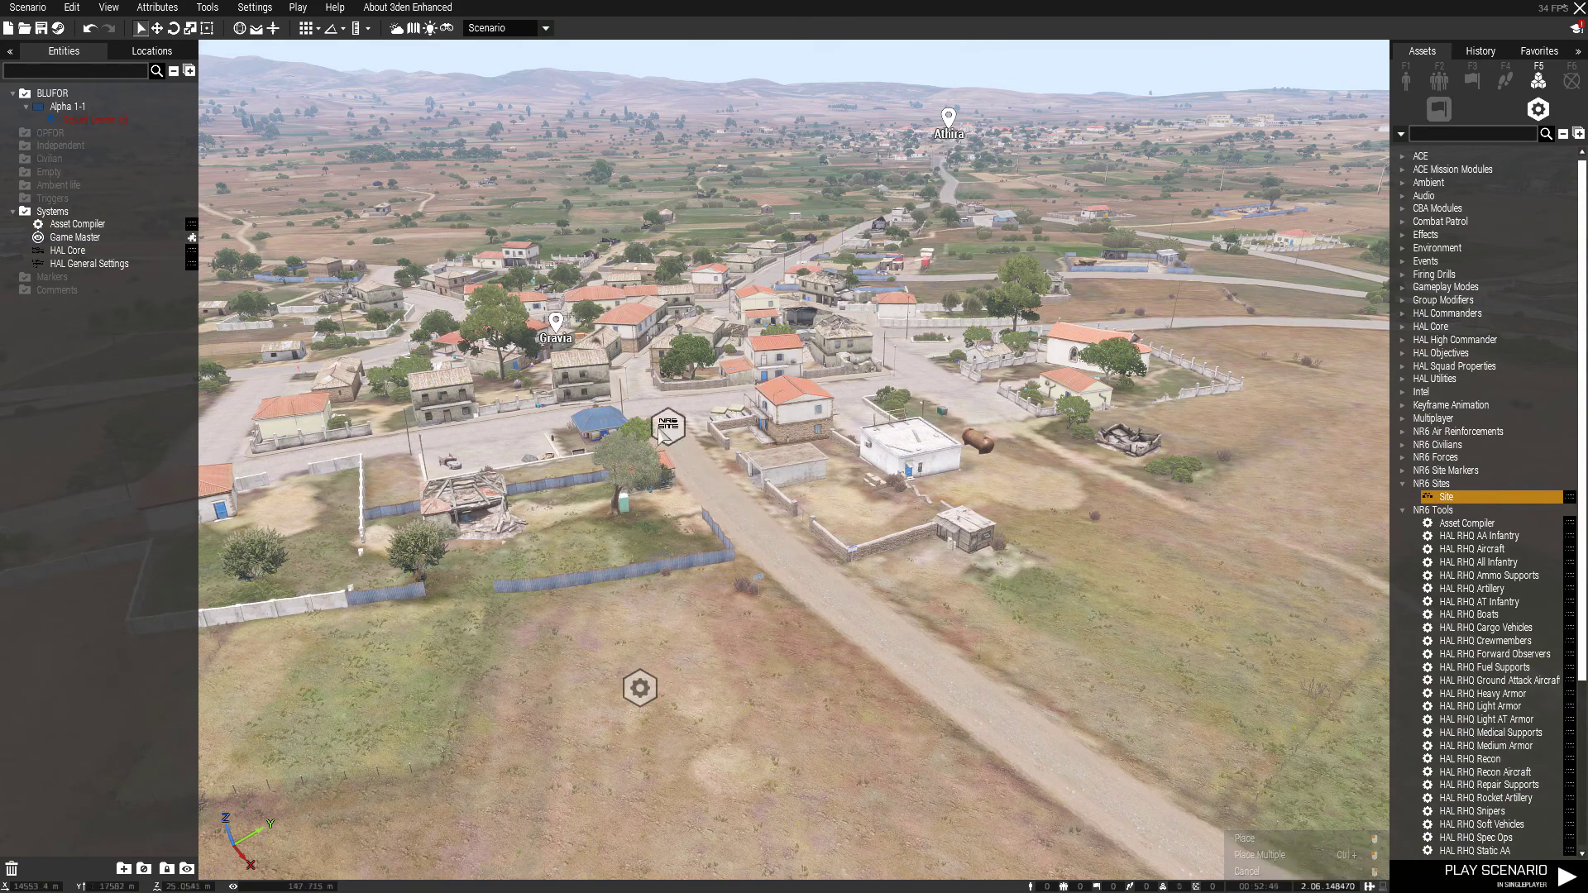
Step: Place an NR6 Dynamic Marker module on the dirt road outside the town
click(1402, 471)
click(1470, 484)
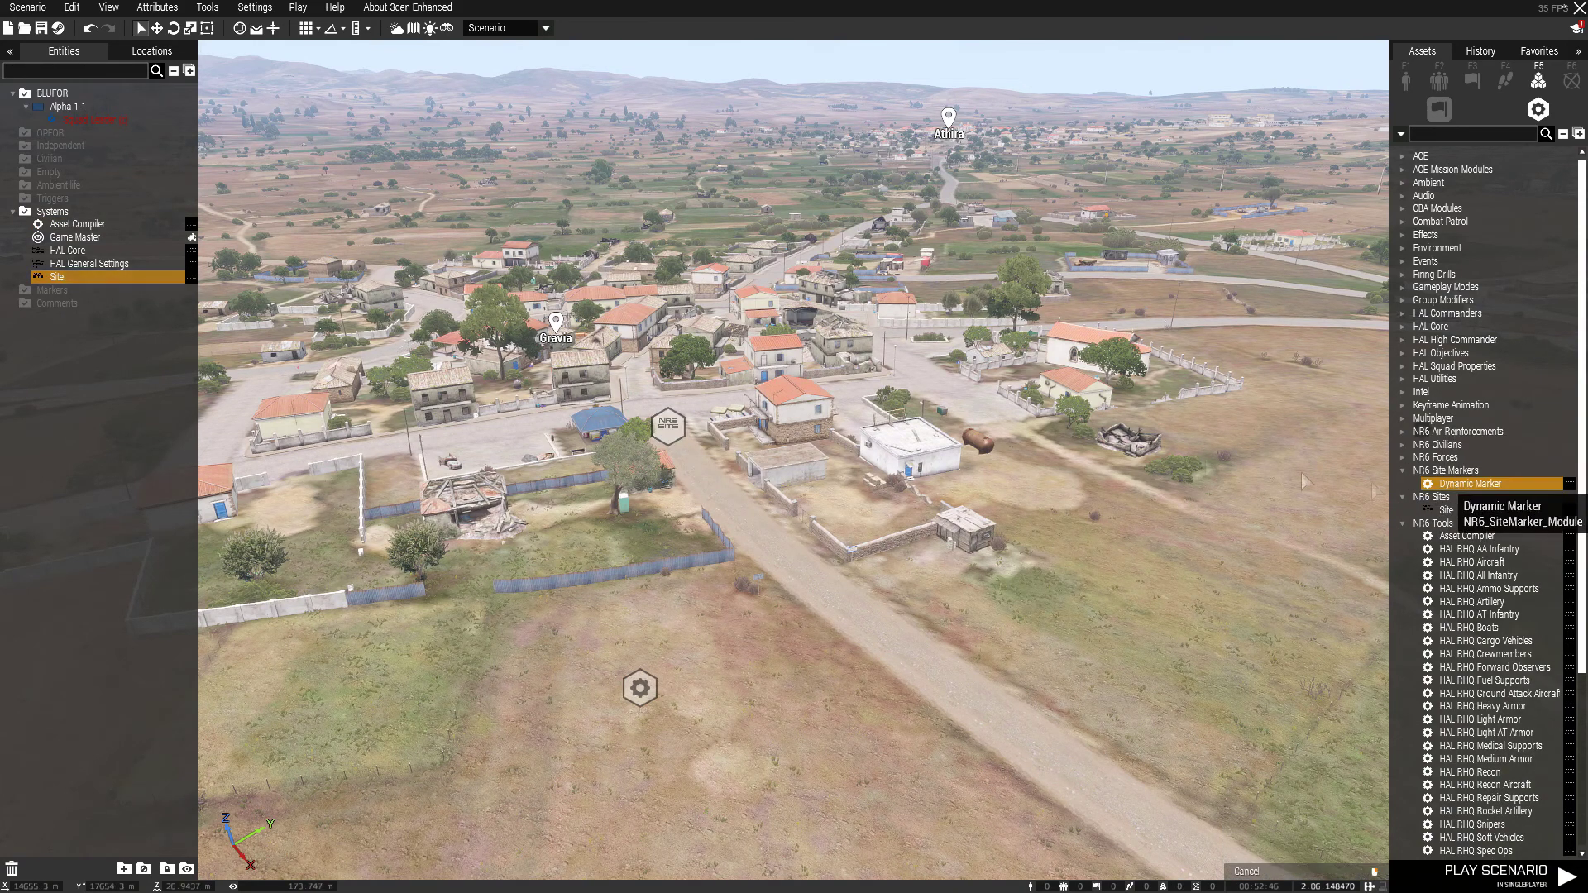
click(819, 568)
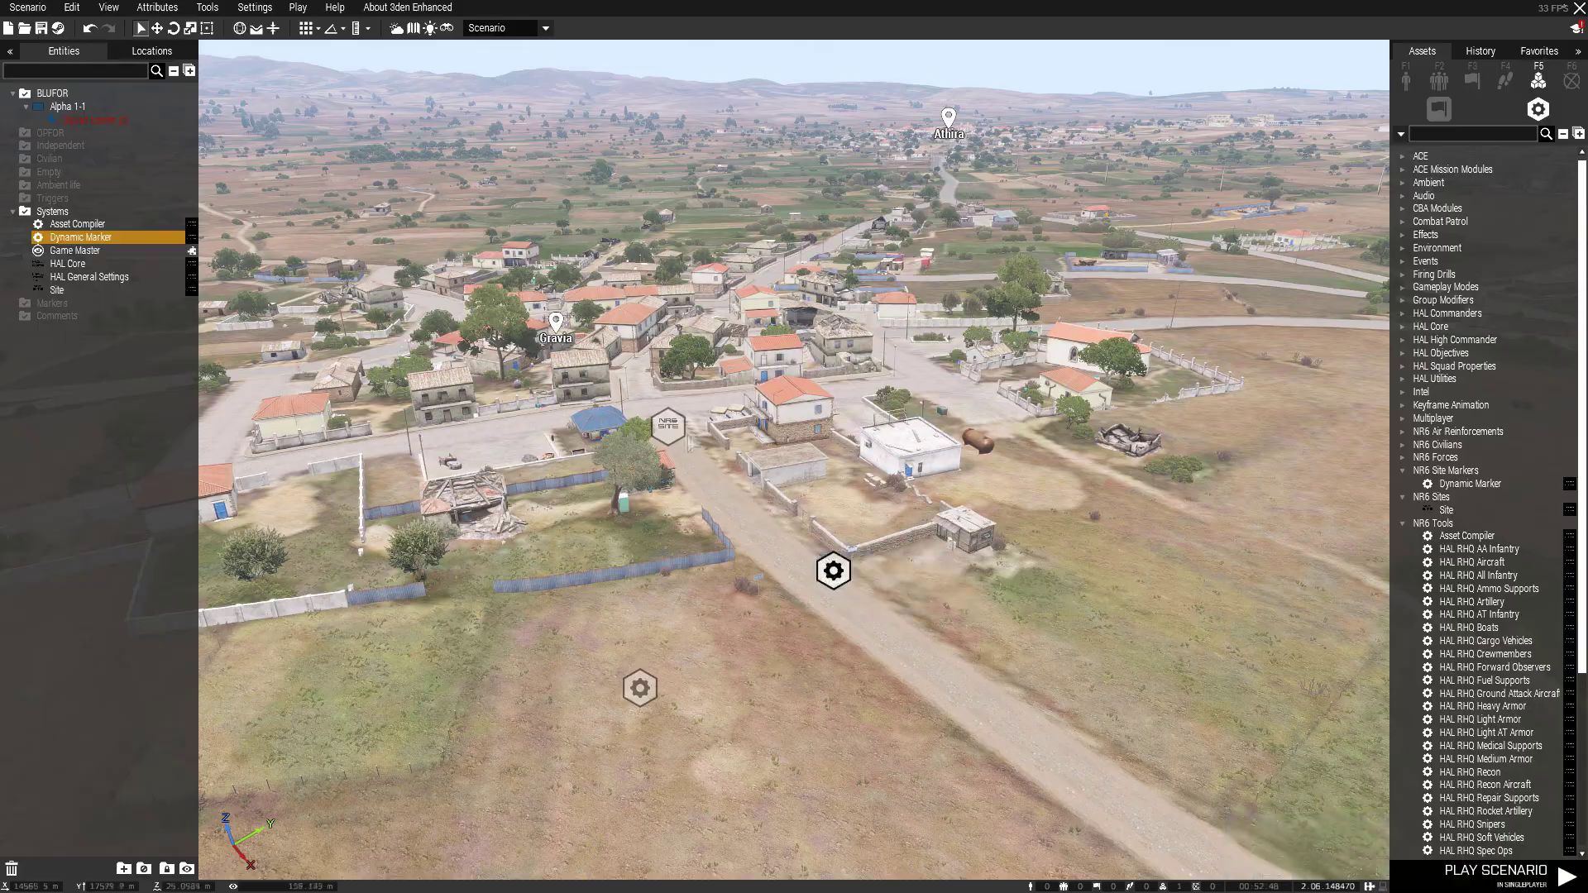
Step: Review the Site module's settings for side, group count, spawn radius, patrol chance, building size and pool against the surrounding town
double_click(666, 425)
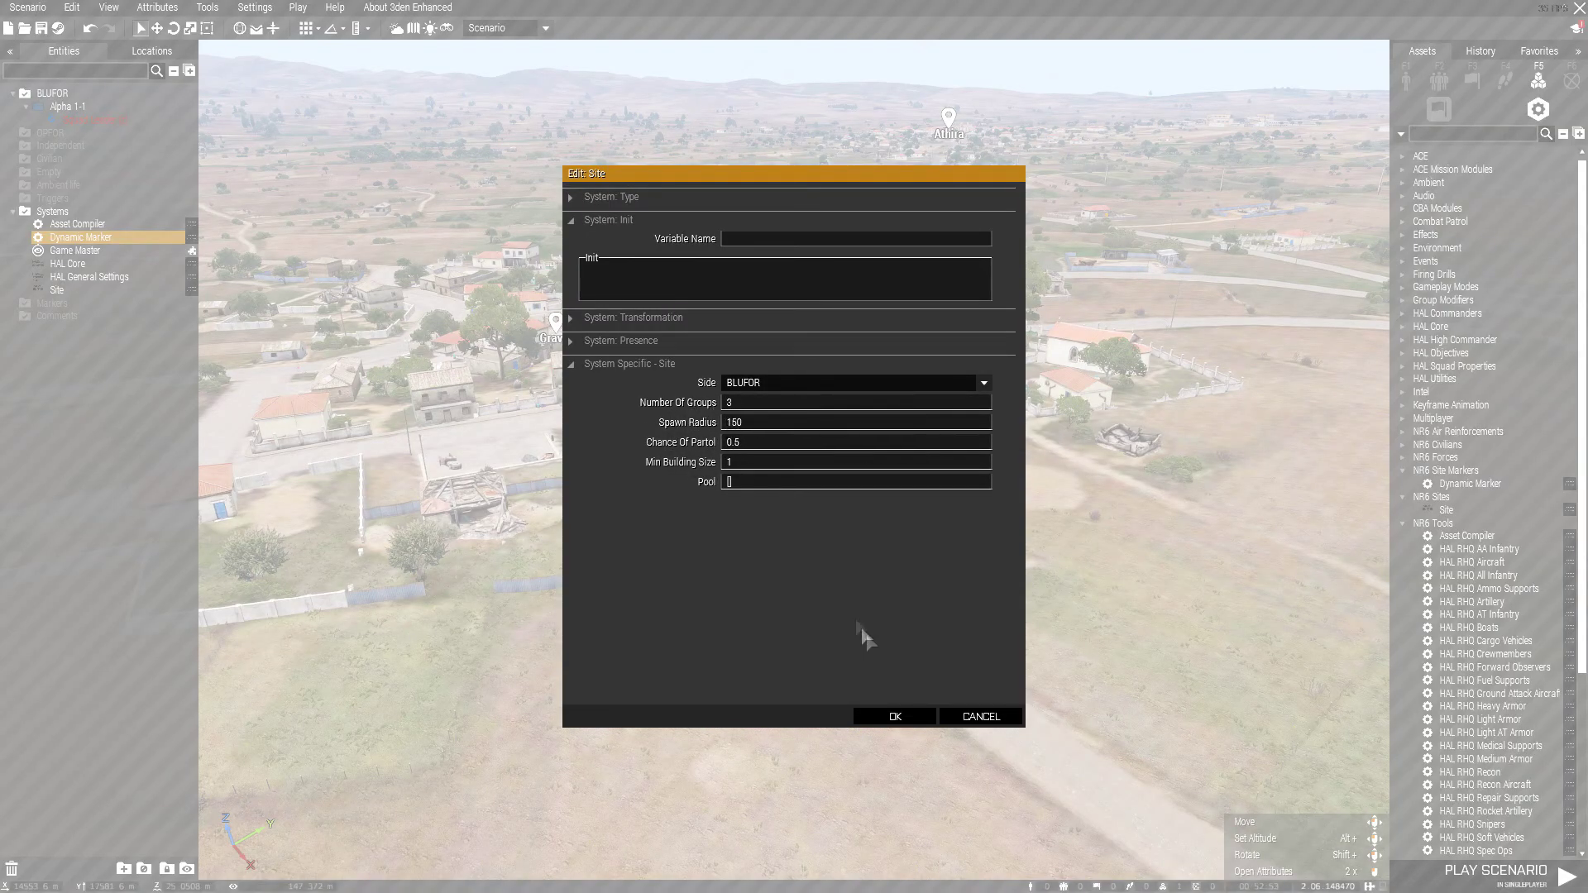
click(908, 720)
right_drag(872, 608, 495, 360)
key(w)
right_drag(973, 272, 1053, 389)
key(w)
scroll(1054, 397, down, 5)
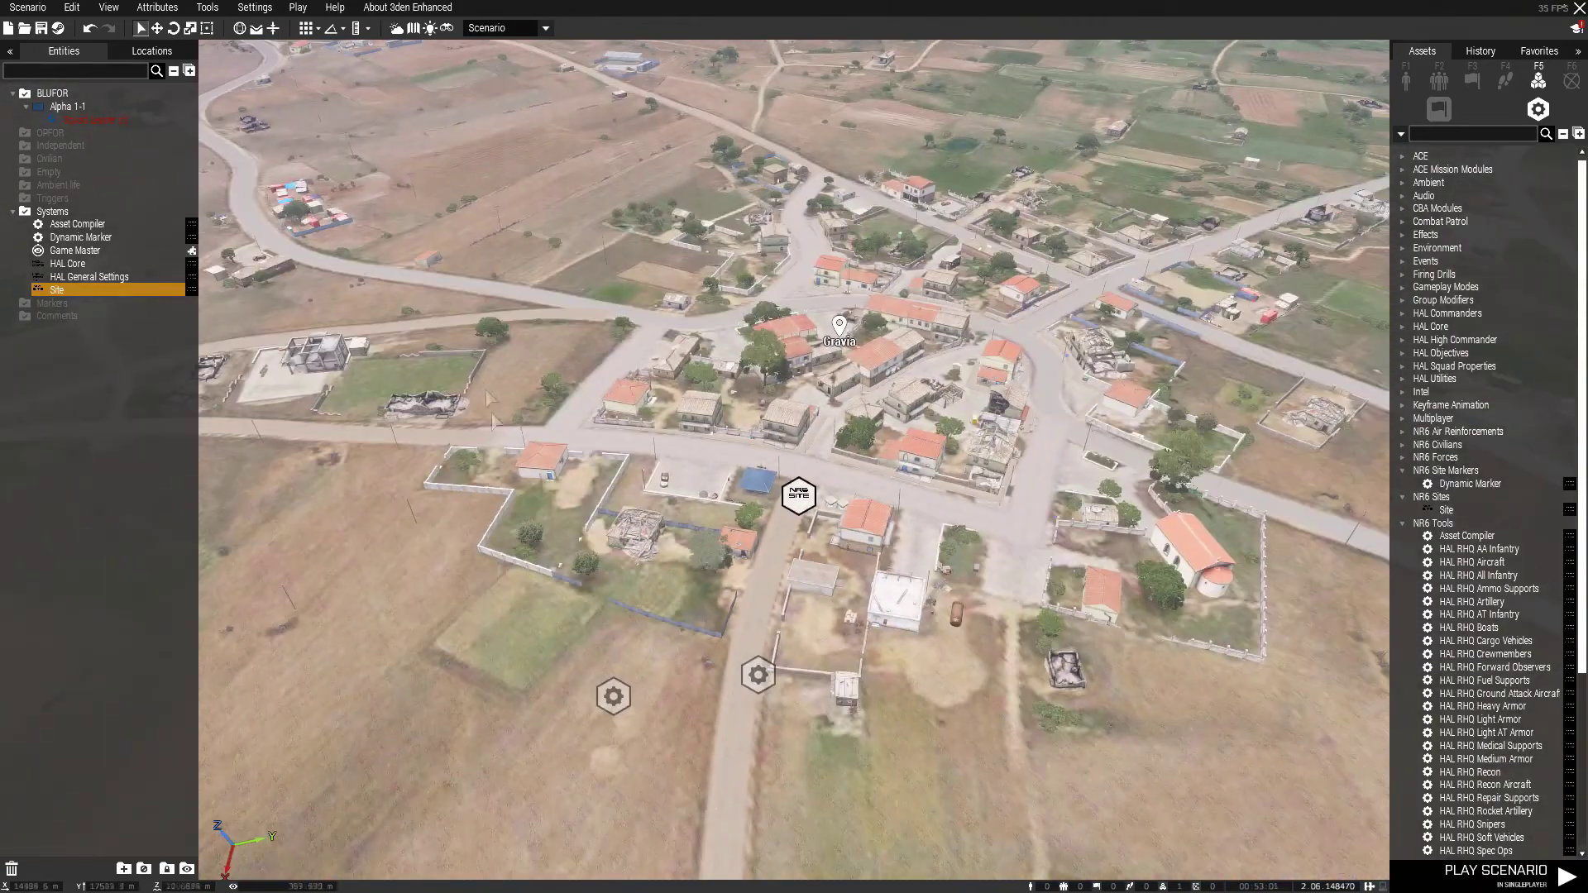
scroll(777, 444, up, 6)
key(w)
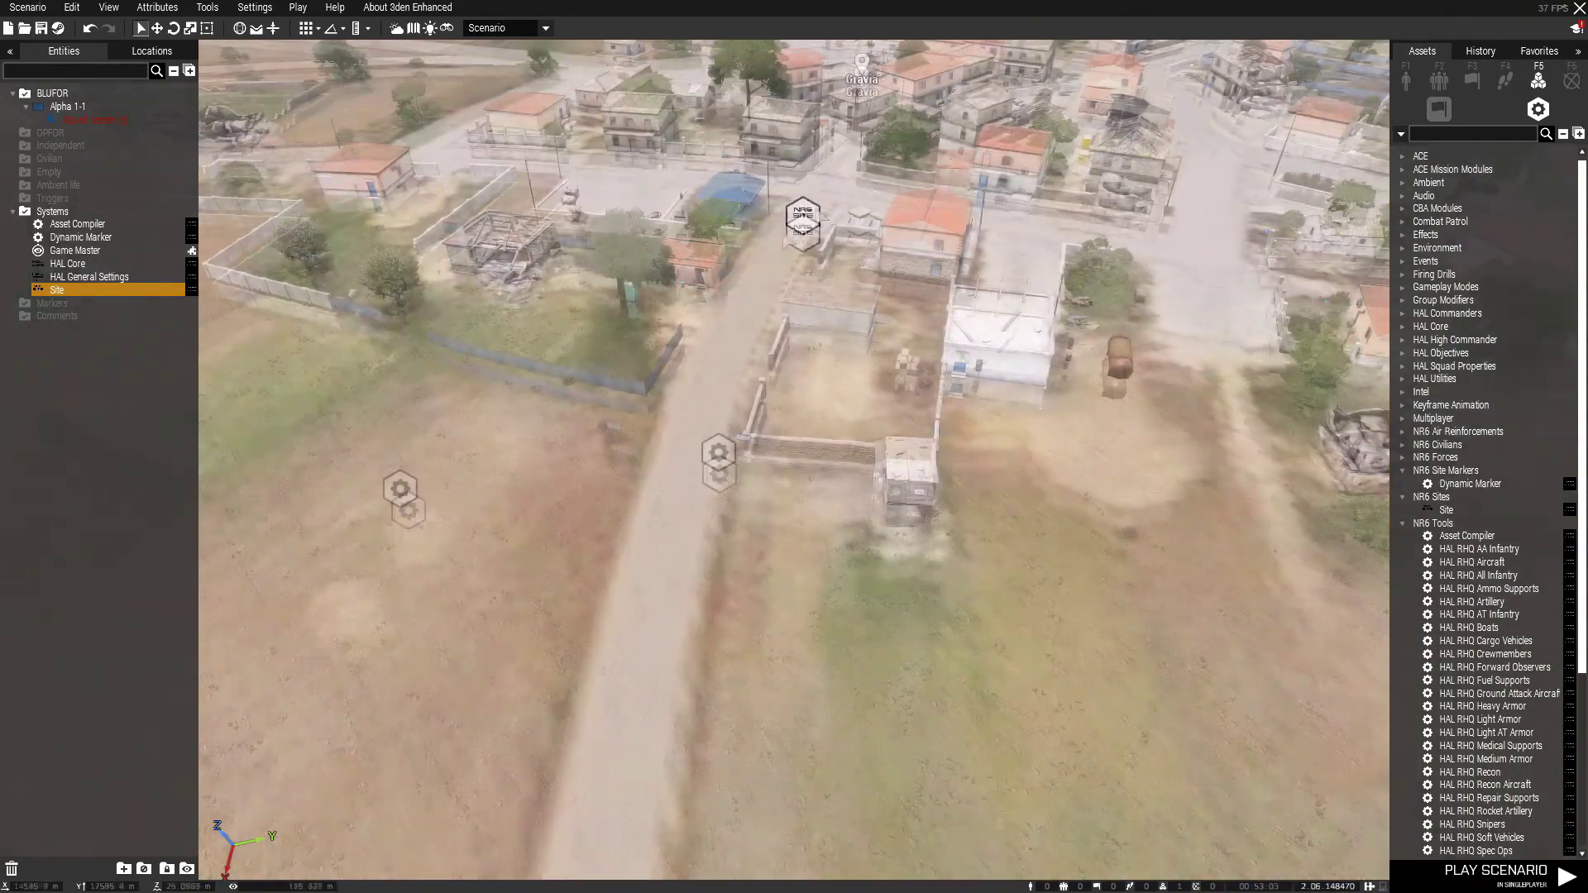
key(w)
double_click(904, 279)
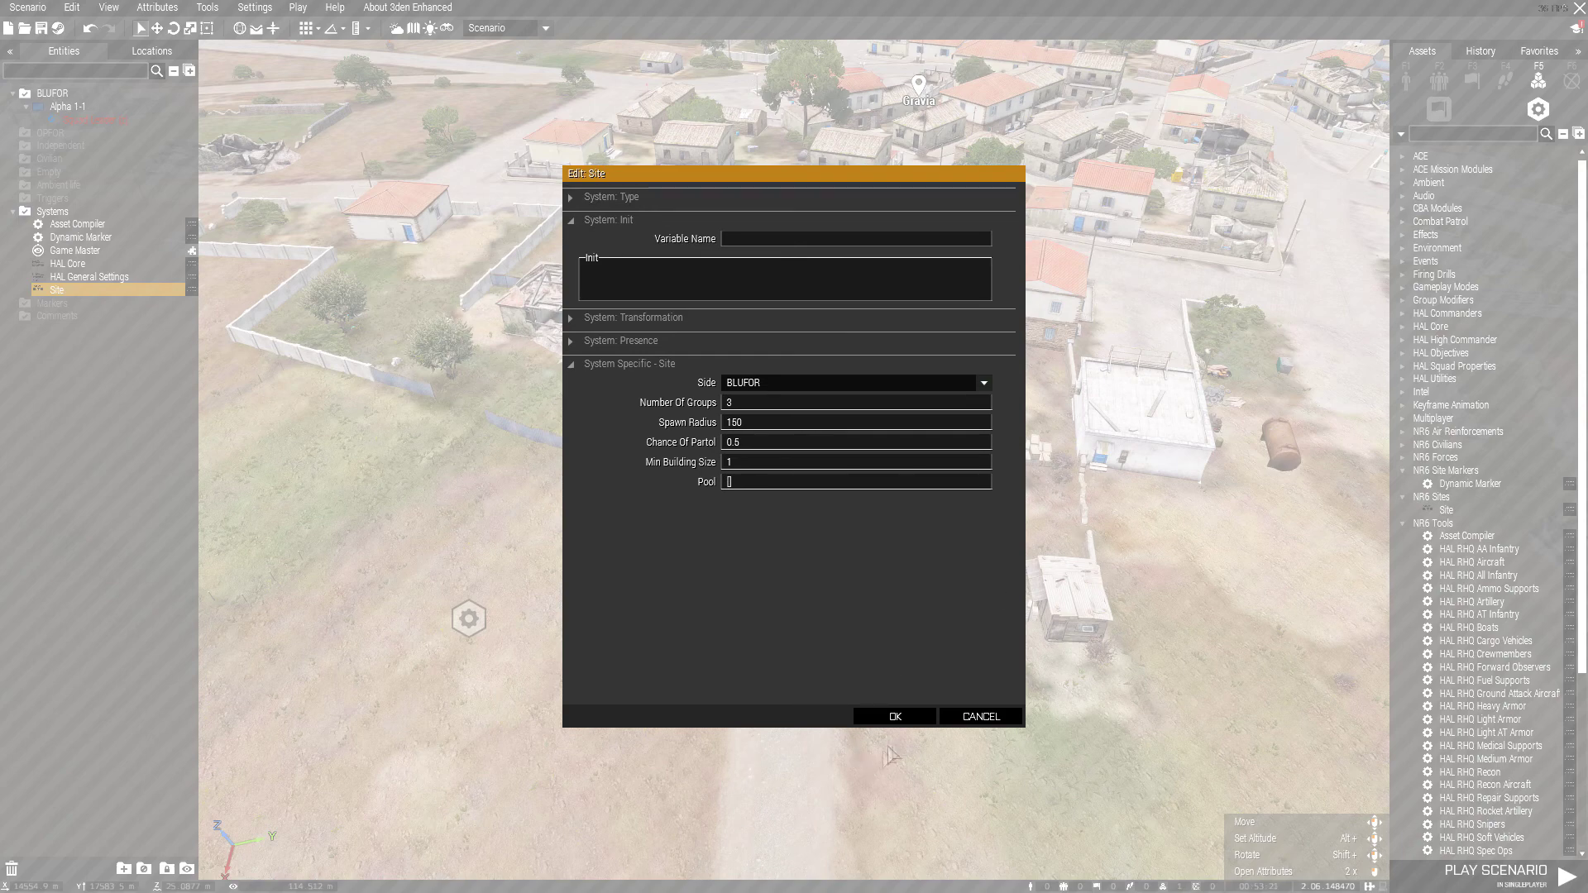
click(914, 716)
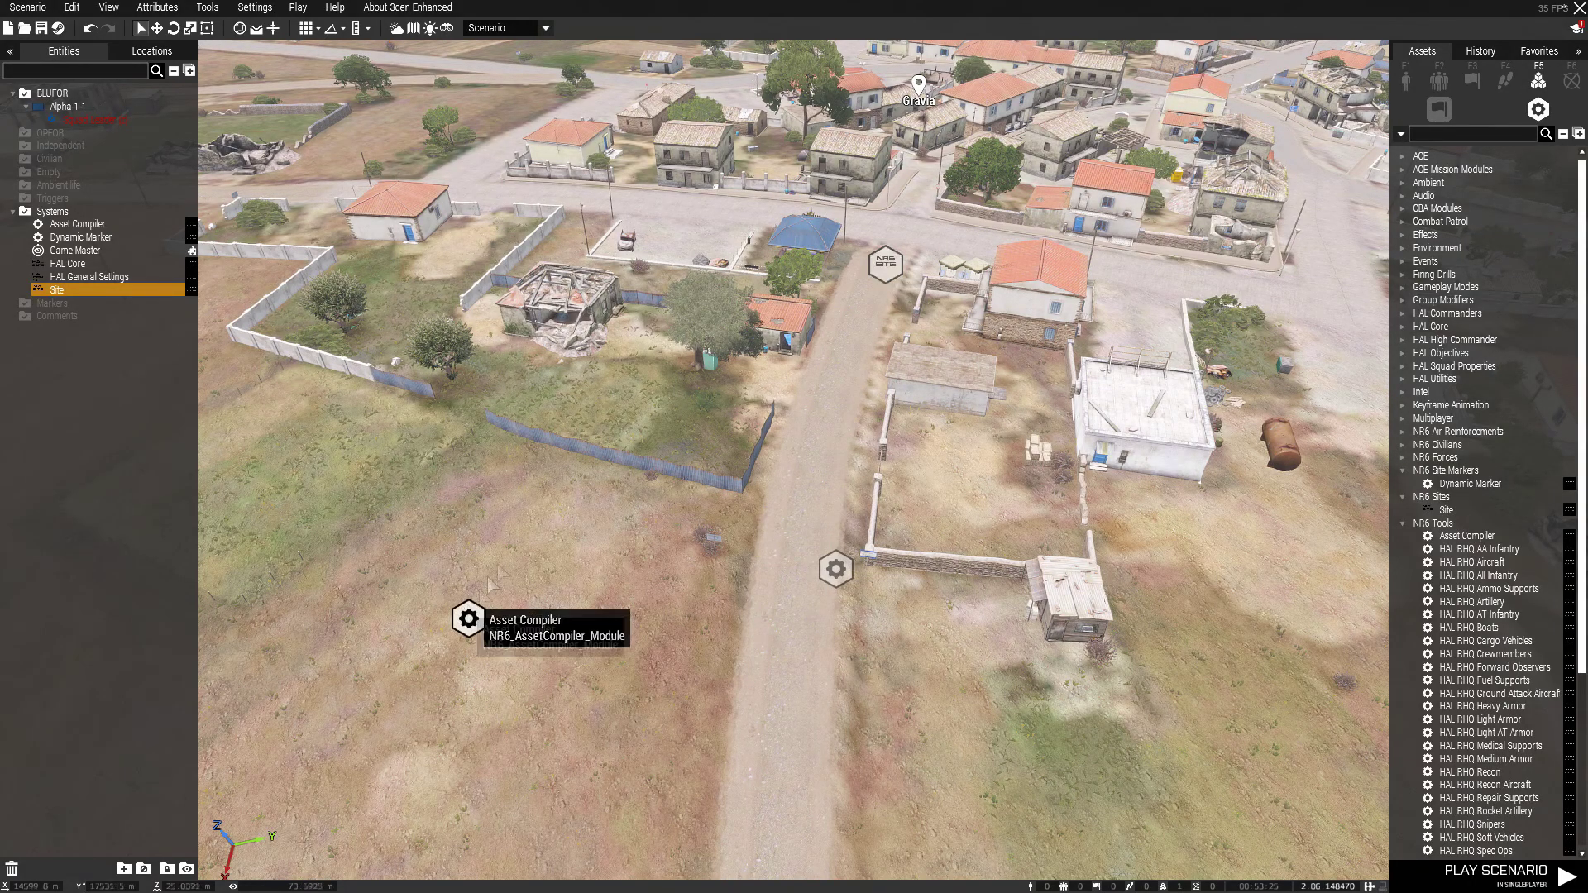
double_click(885, 263)
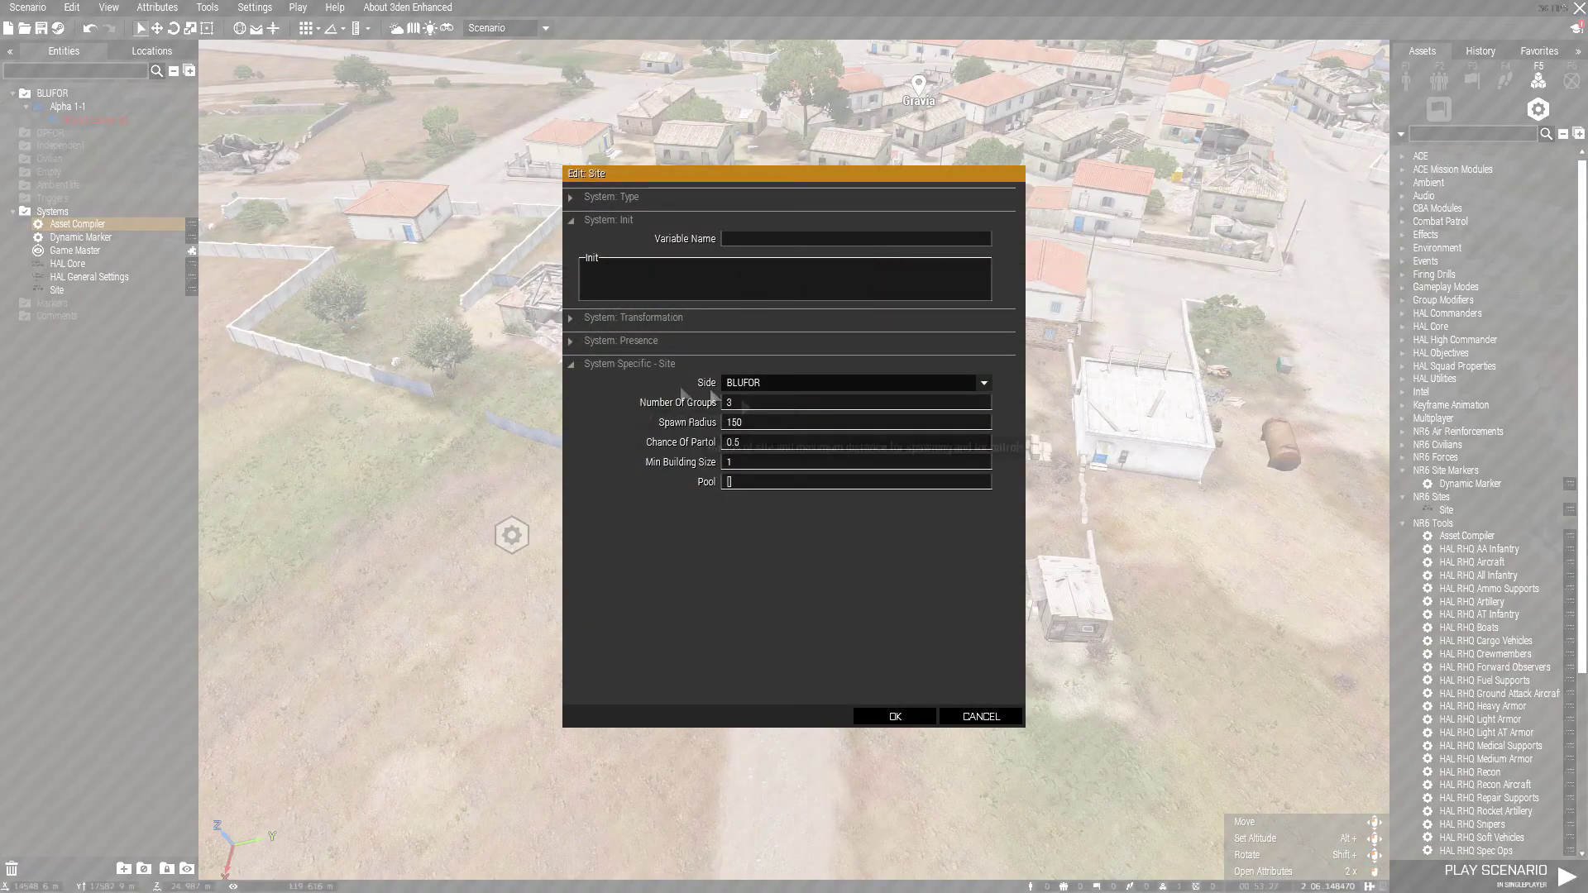
click(895, 716)
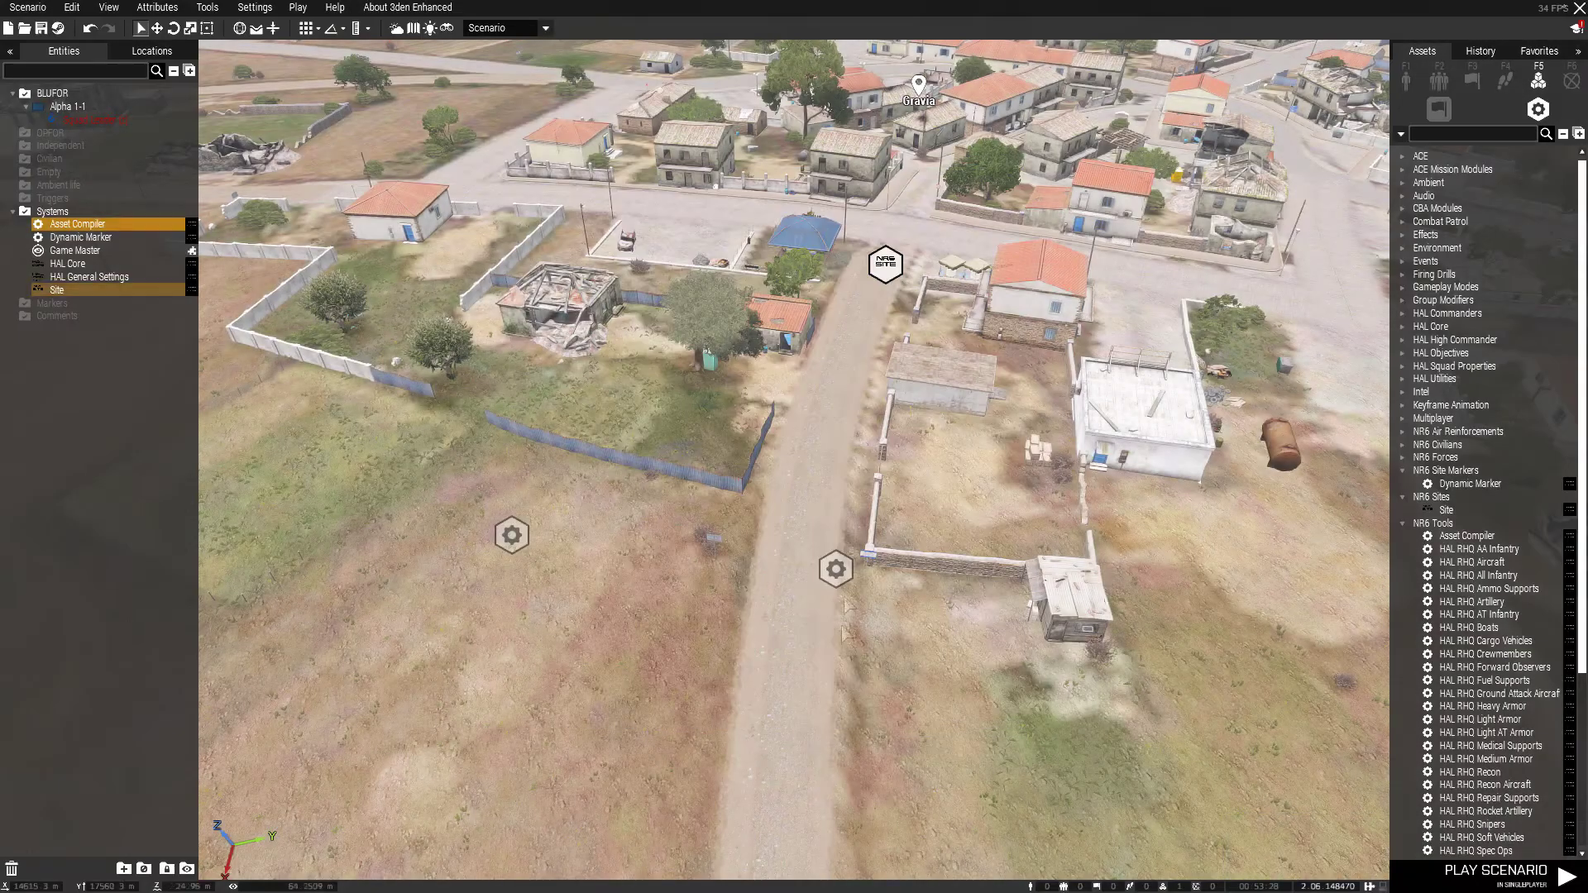
Step: Set the Site module's side to BLUFOR and accept its attributes
double_click(887, 263)
click(790, 383)
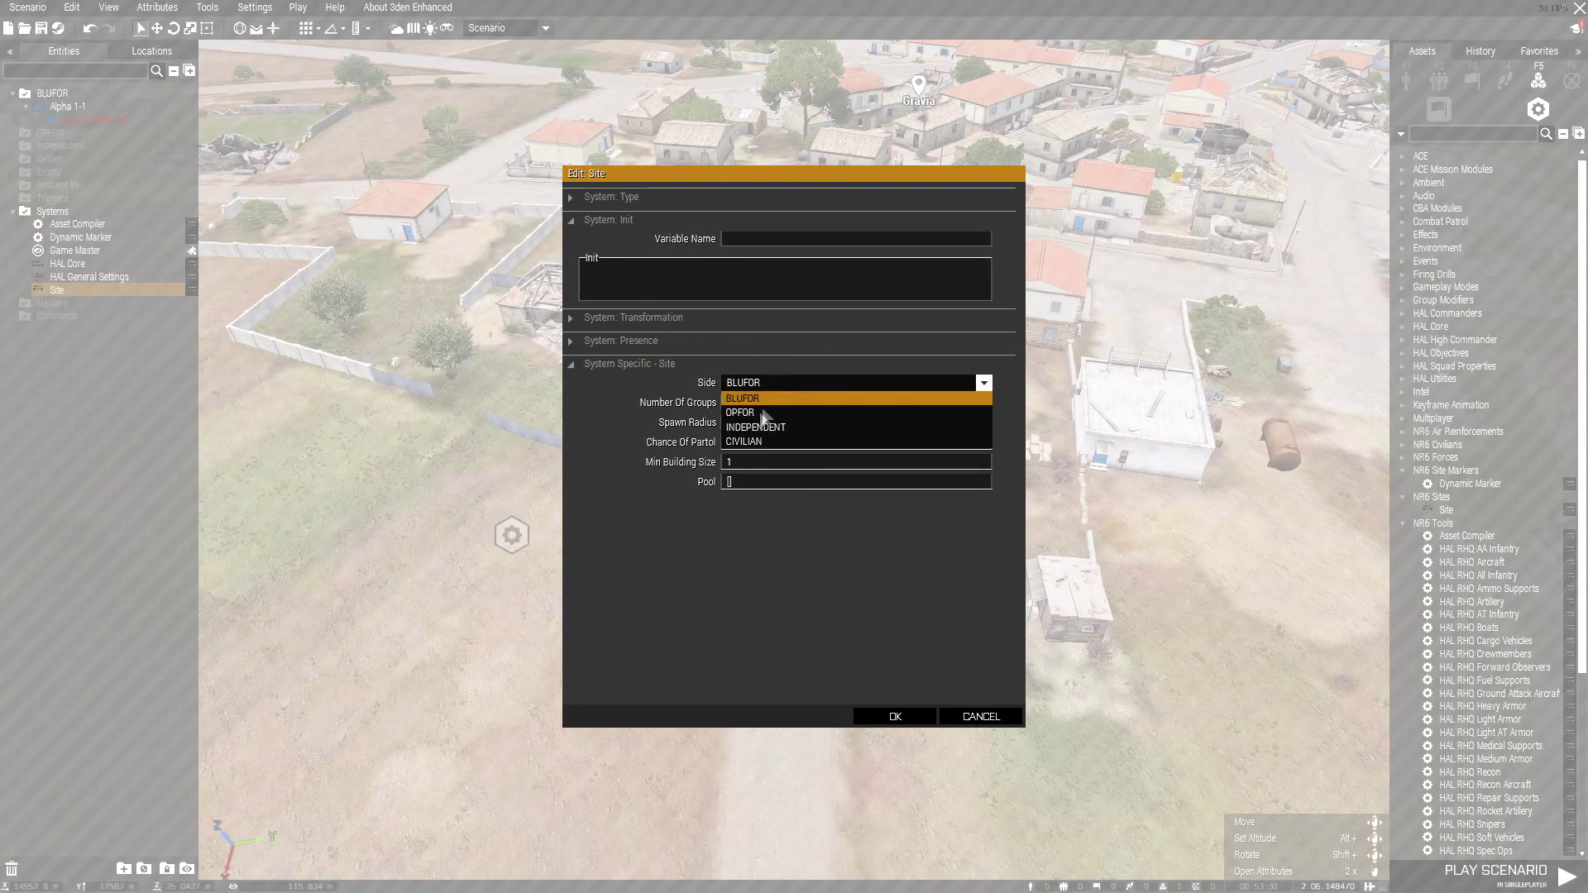
click(763, 398)
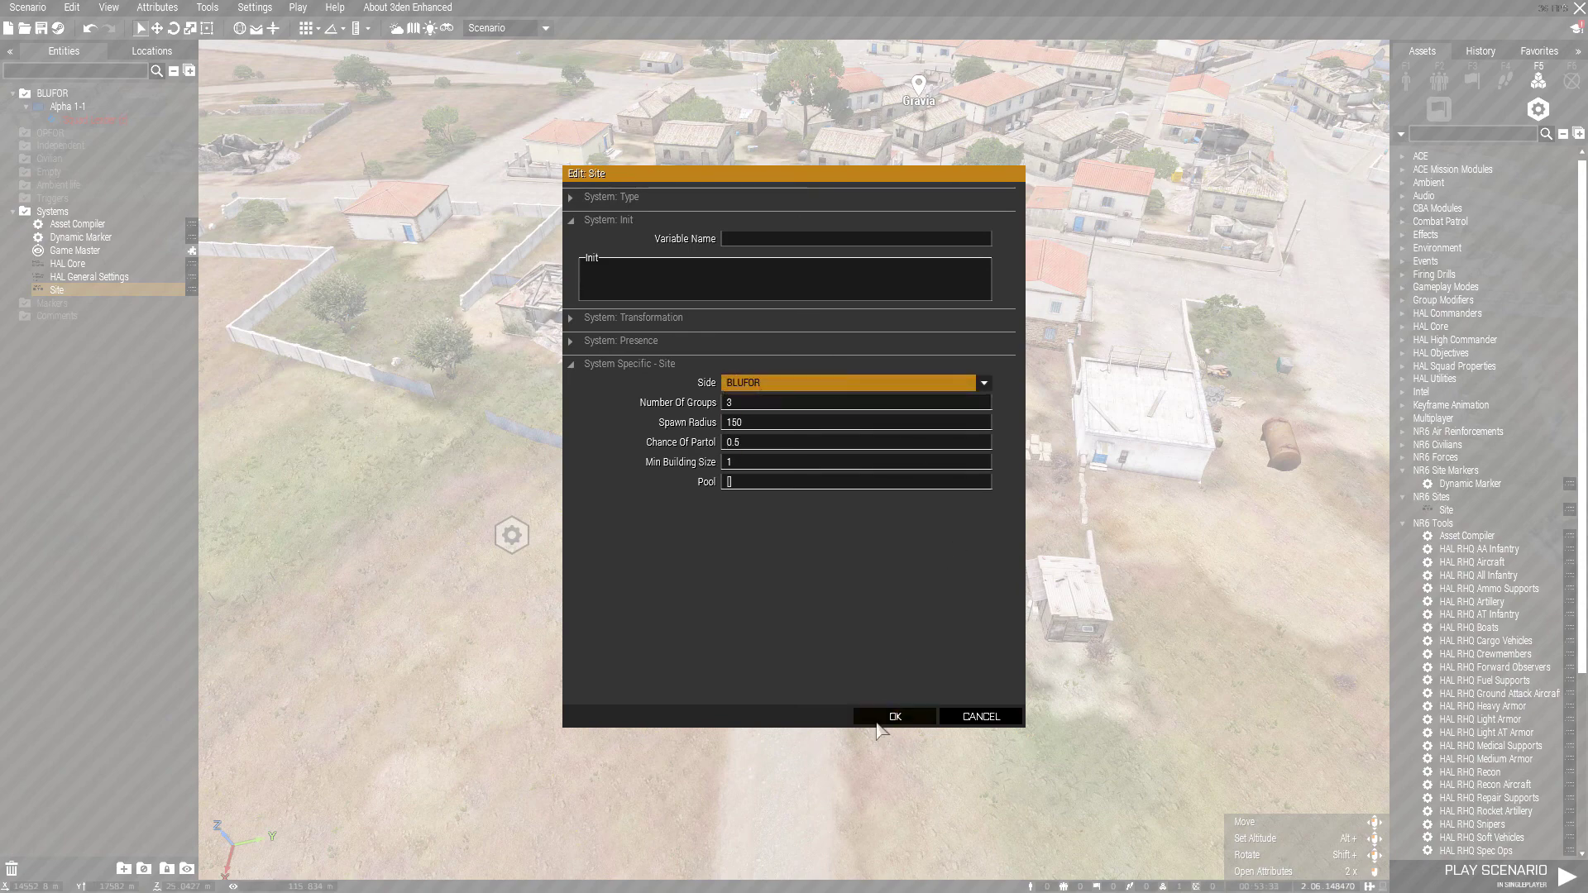
click(879, 722)
Step: Sync the Asset Compiler module to the Site module
right_click(511, 535)
mouse_move(628, 537)
click(739, 538)
click(885, 263)
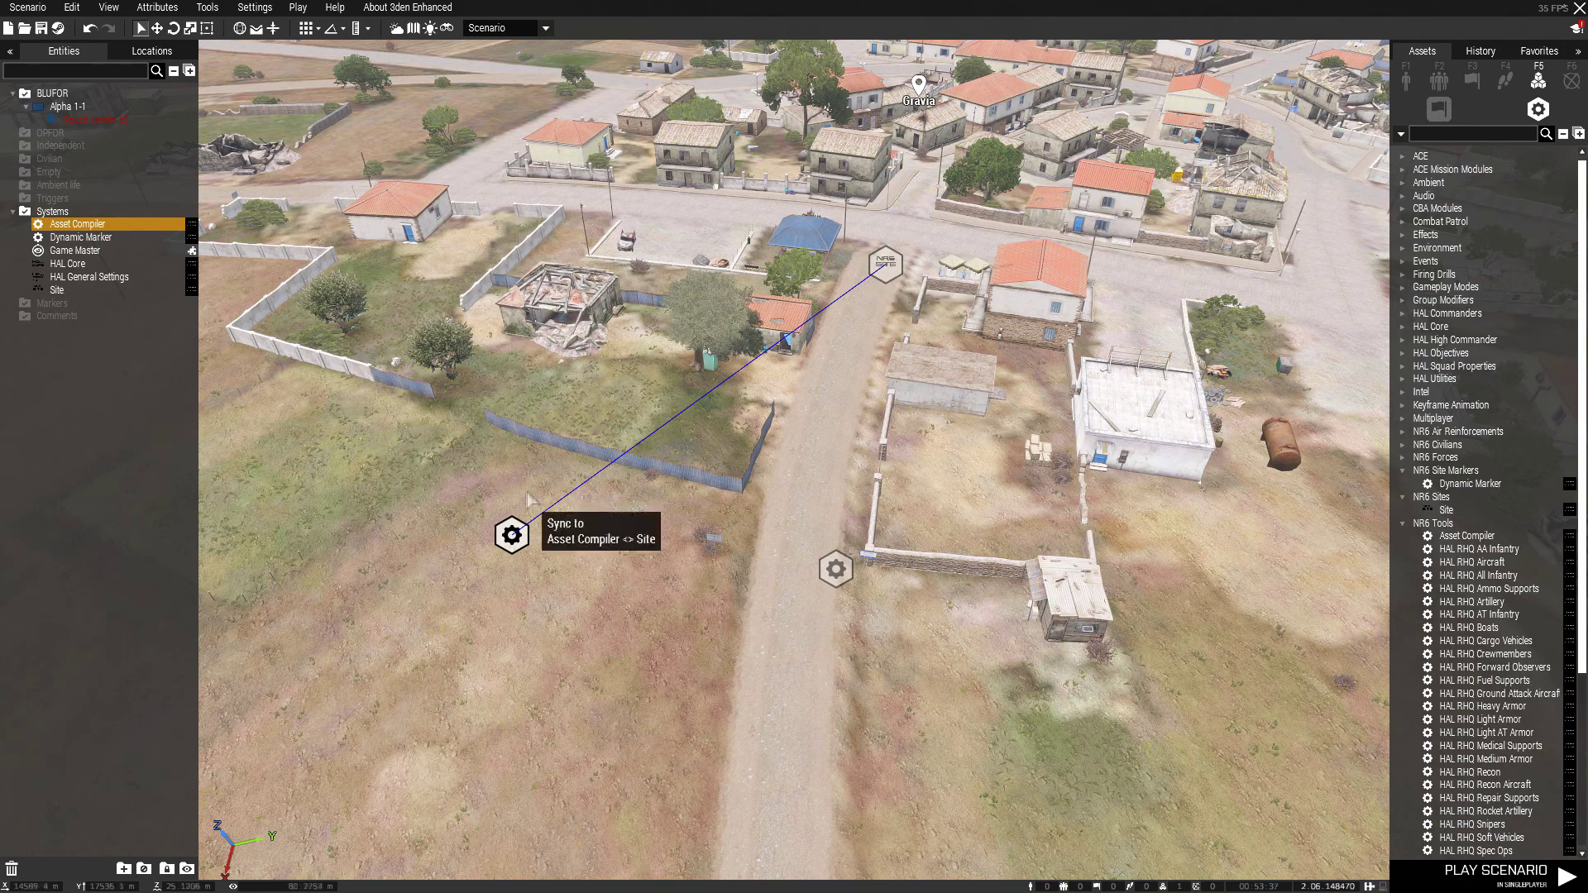
Step: Place a NATO infantry Rifle Squad in the field next to the Asset Compiler module
key(a)
key(s)
click(1439, 80)
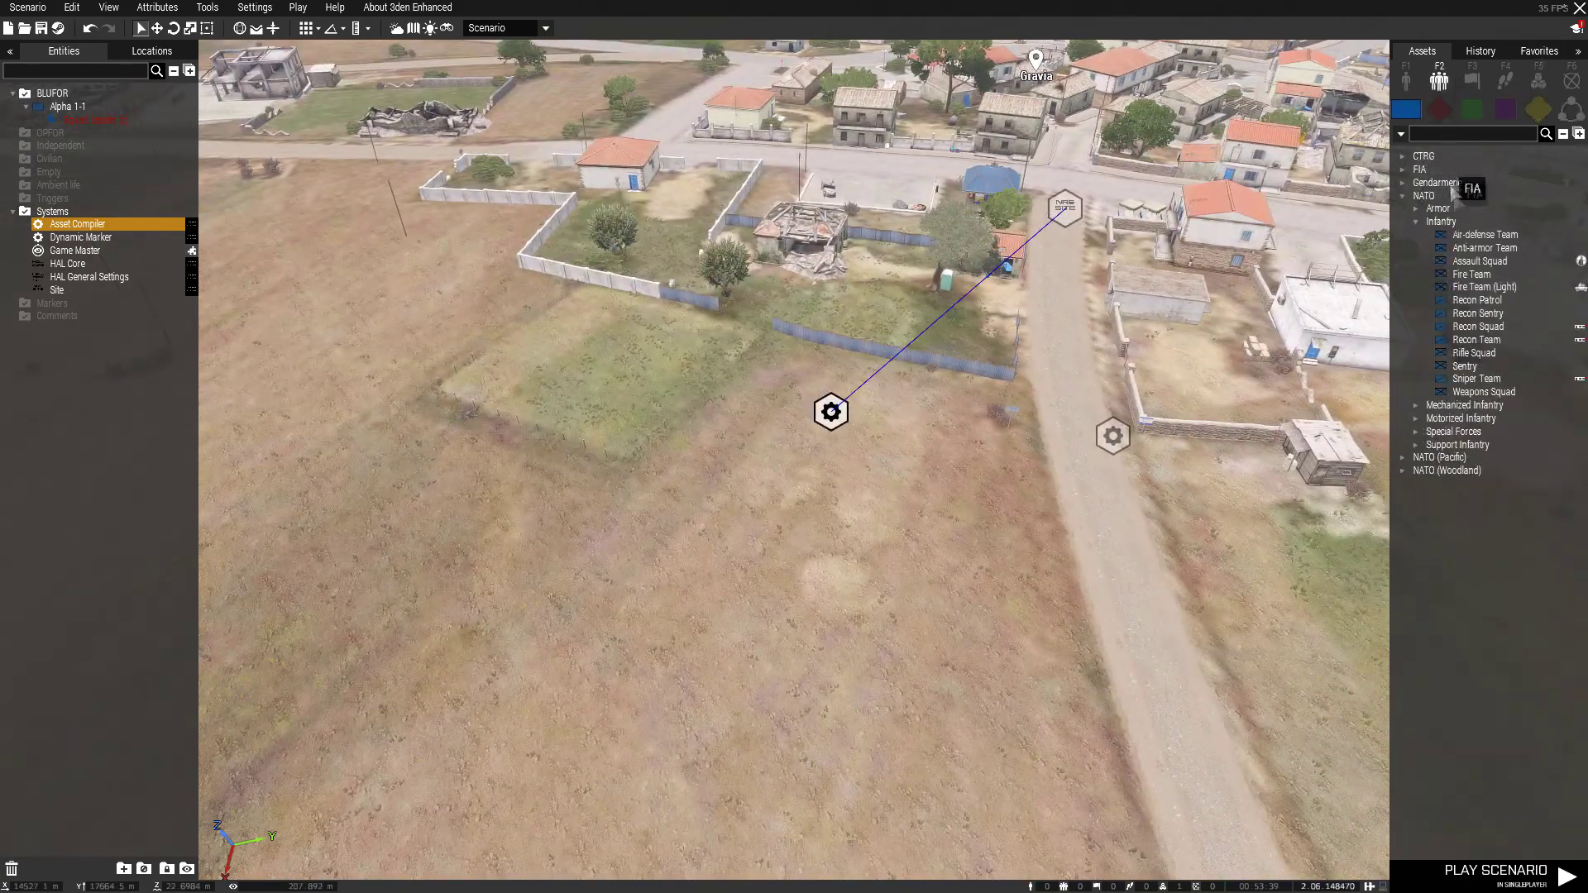
click(1474, 353)
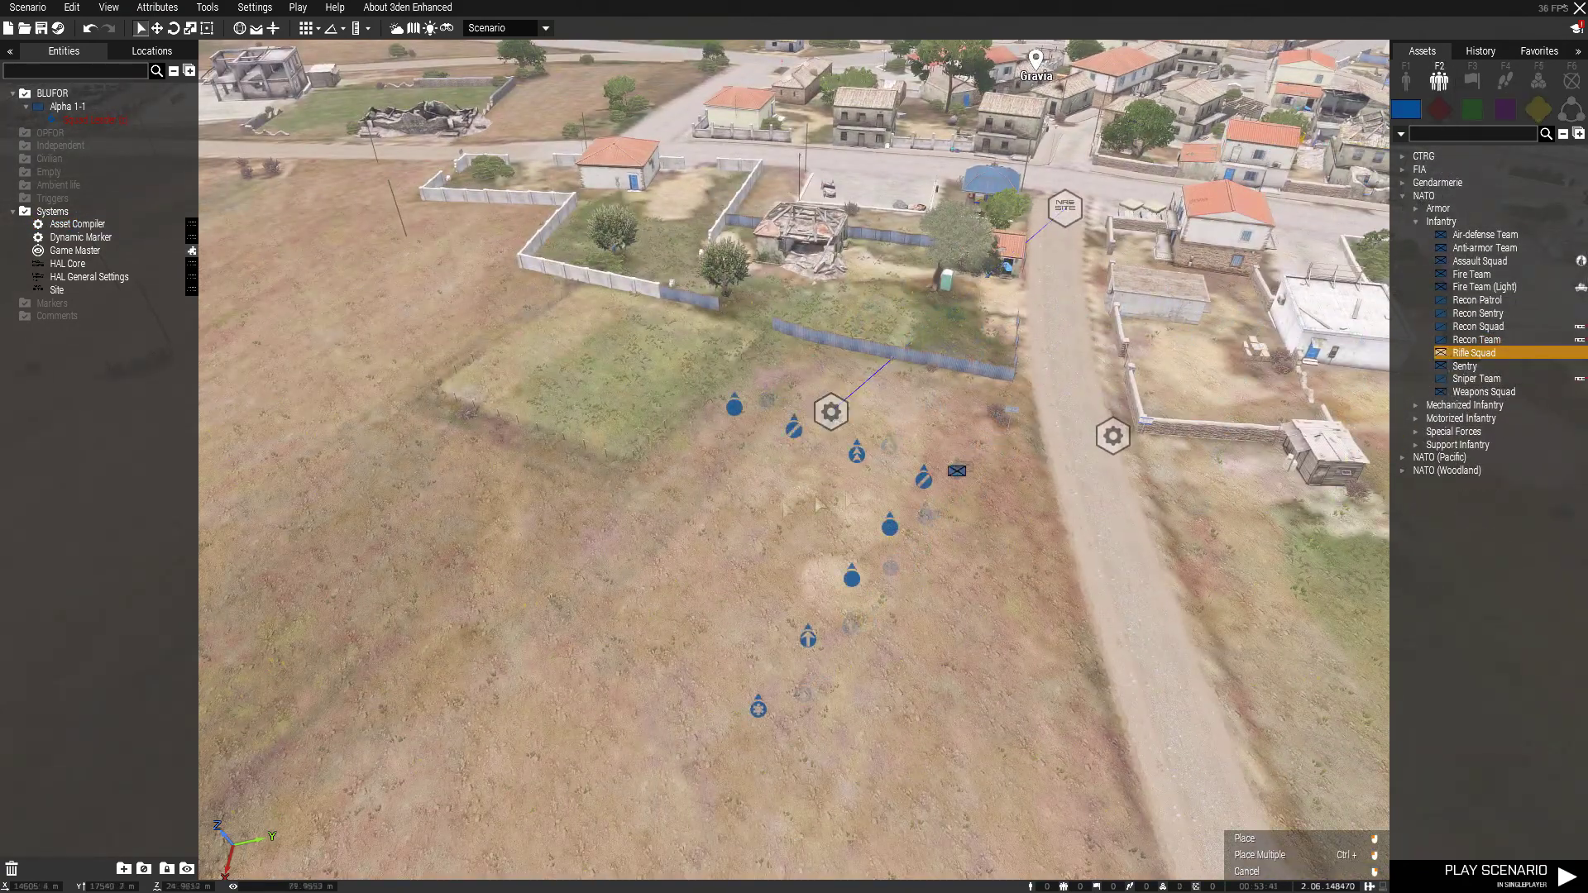
click(733, 422)
Step: Sync the whole Rifle Squad to the Asset Compiler module
right_click(733, 423)
mouse_move(910, 433)
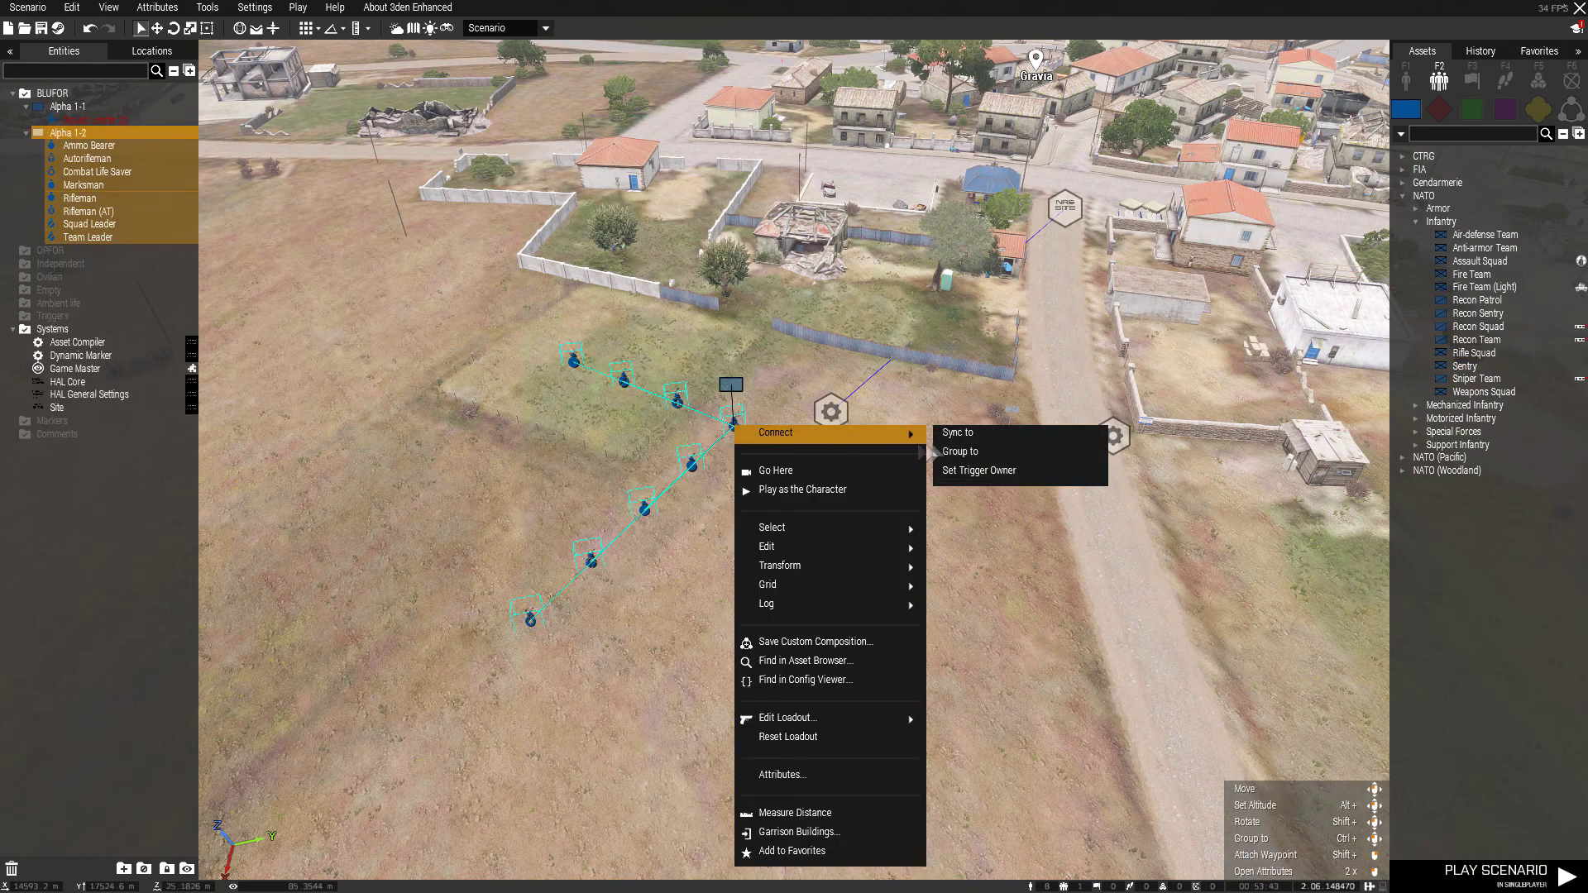
click(958, 433)
click(831, 422)
Step: Place an uncrewed NATO XM307 (High) turret beside the Site module and adjust its facing and position
click(984, 480)
key(d)
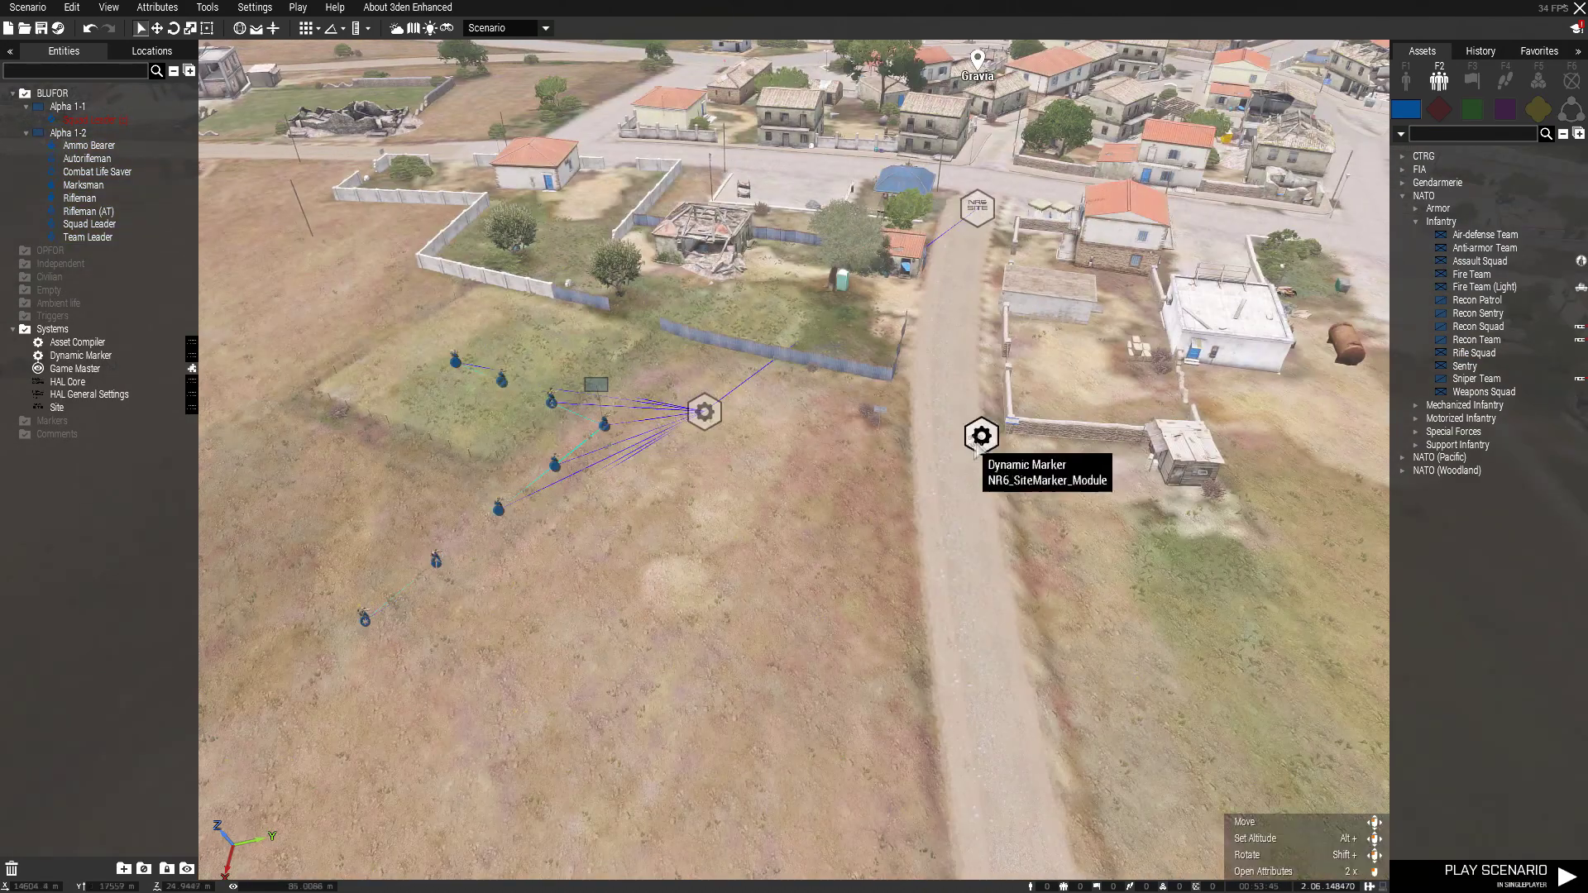
key(w)
key(d)
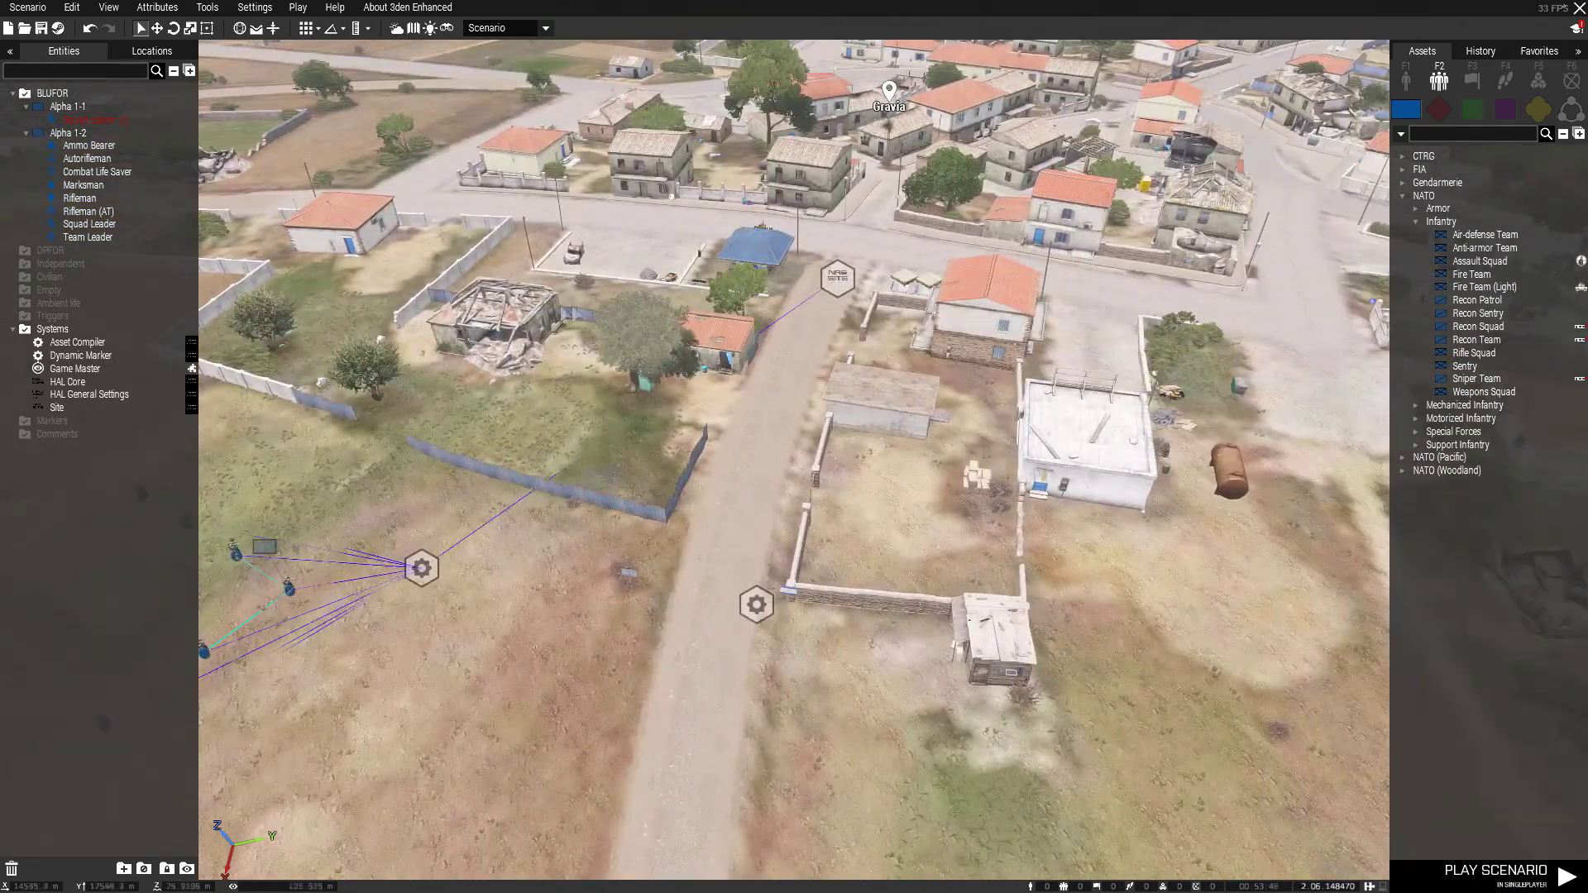
key(s)
key(w)
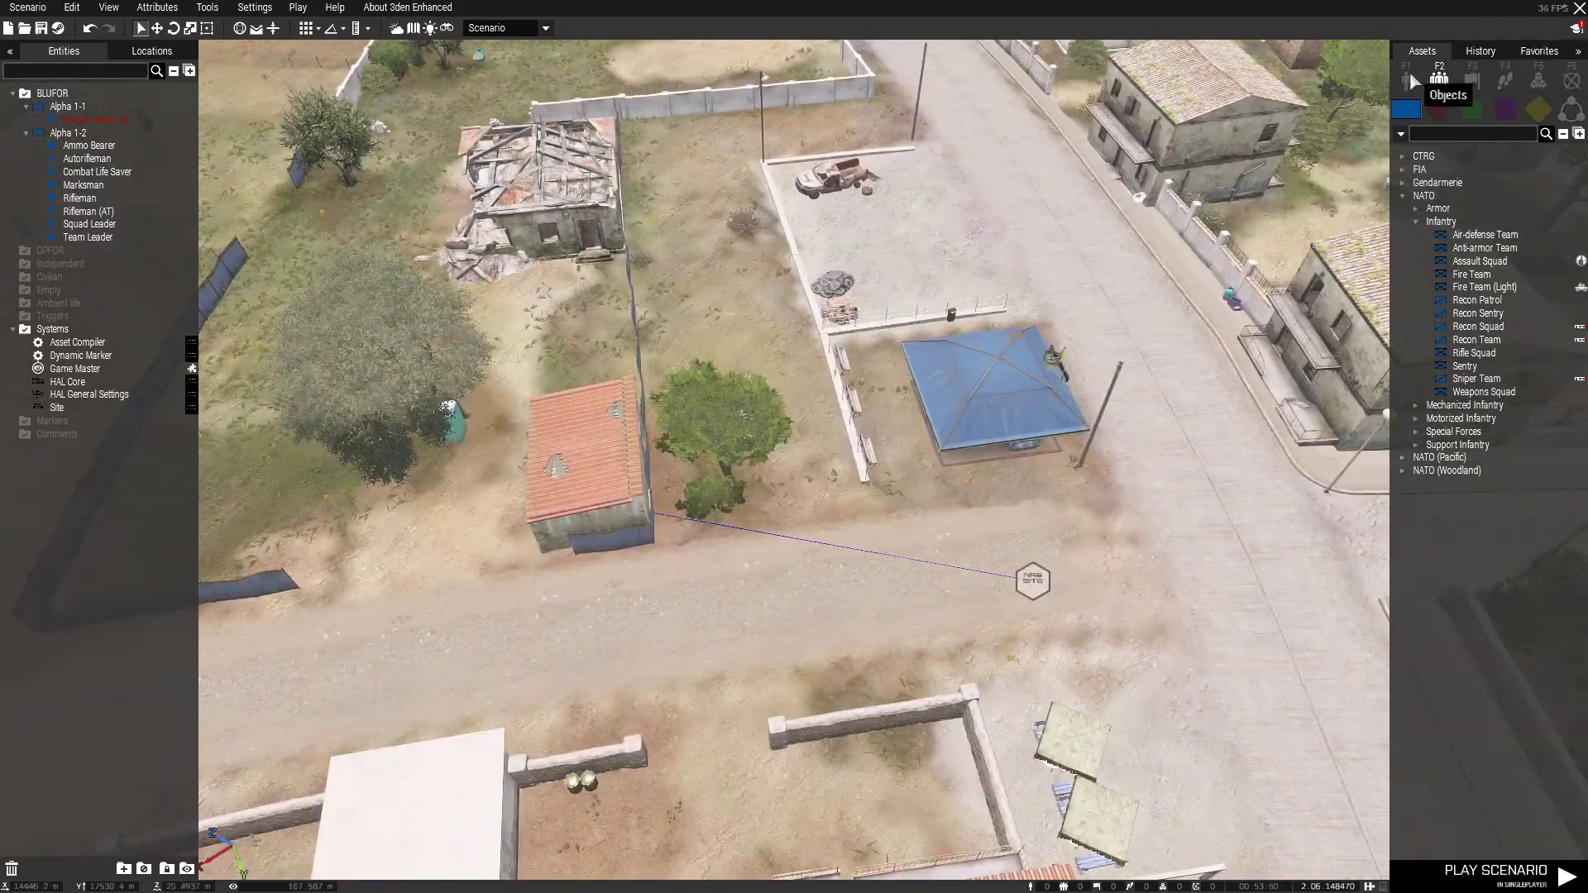
click(1409, 75)
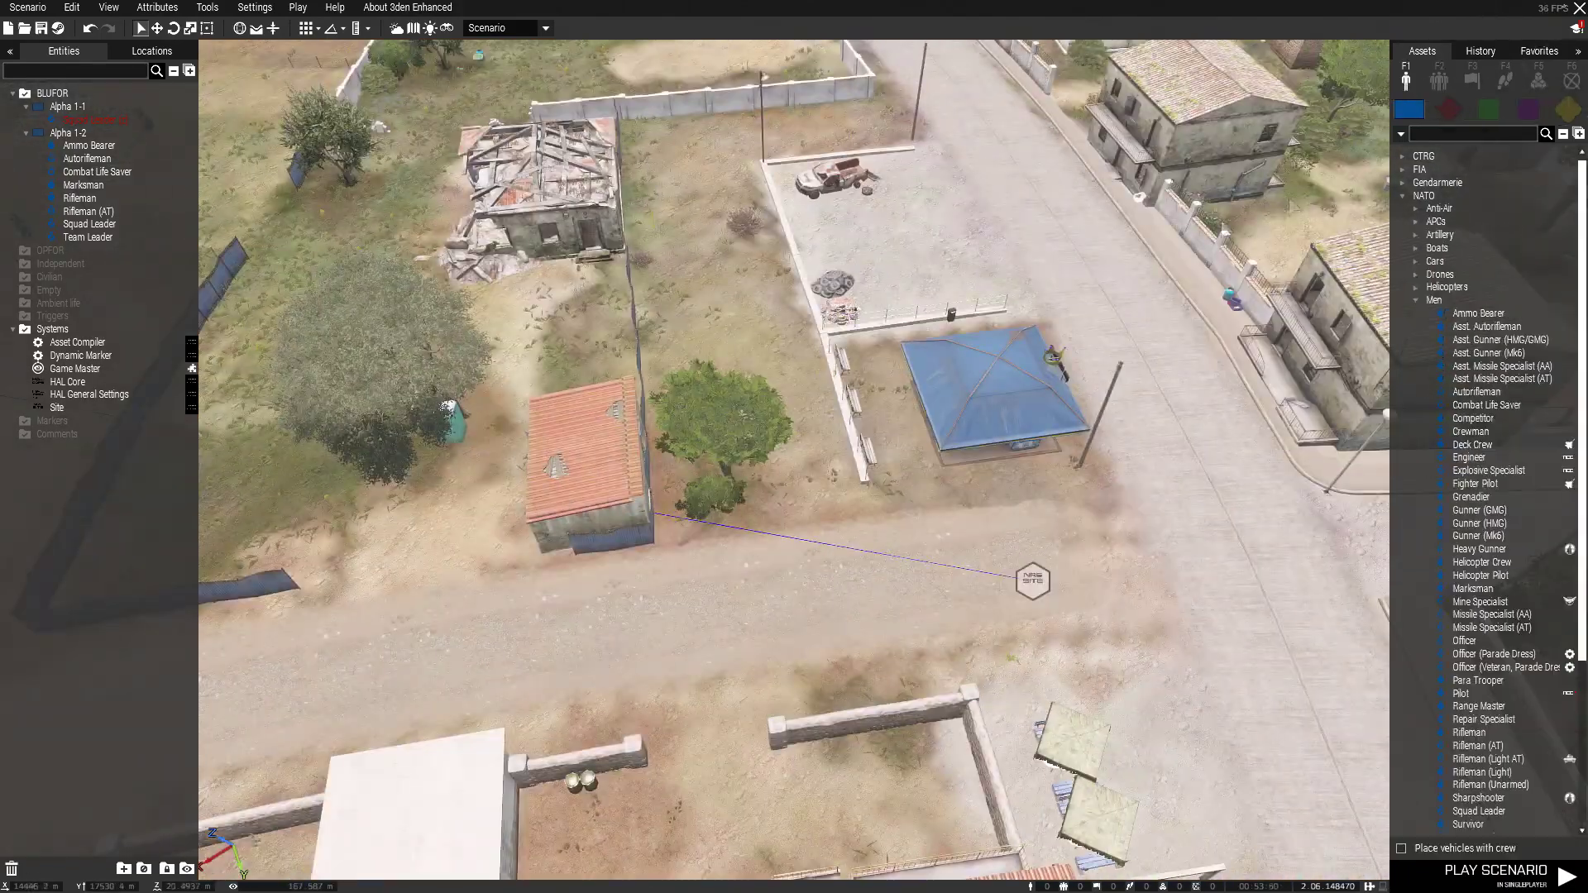
right_drag(1225, 166, 855, 163)
key(s)
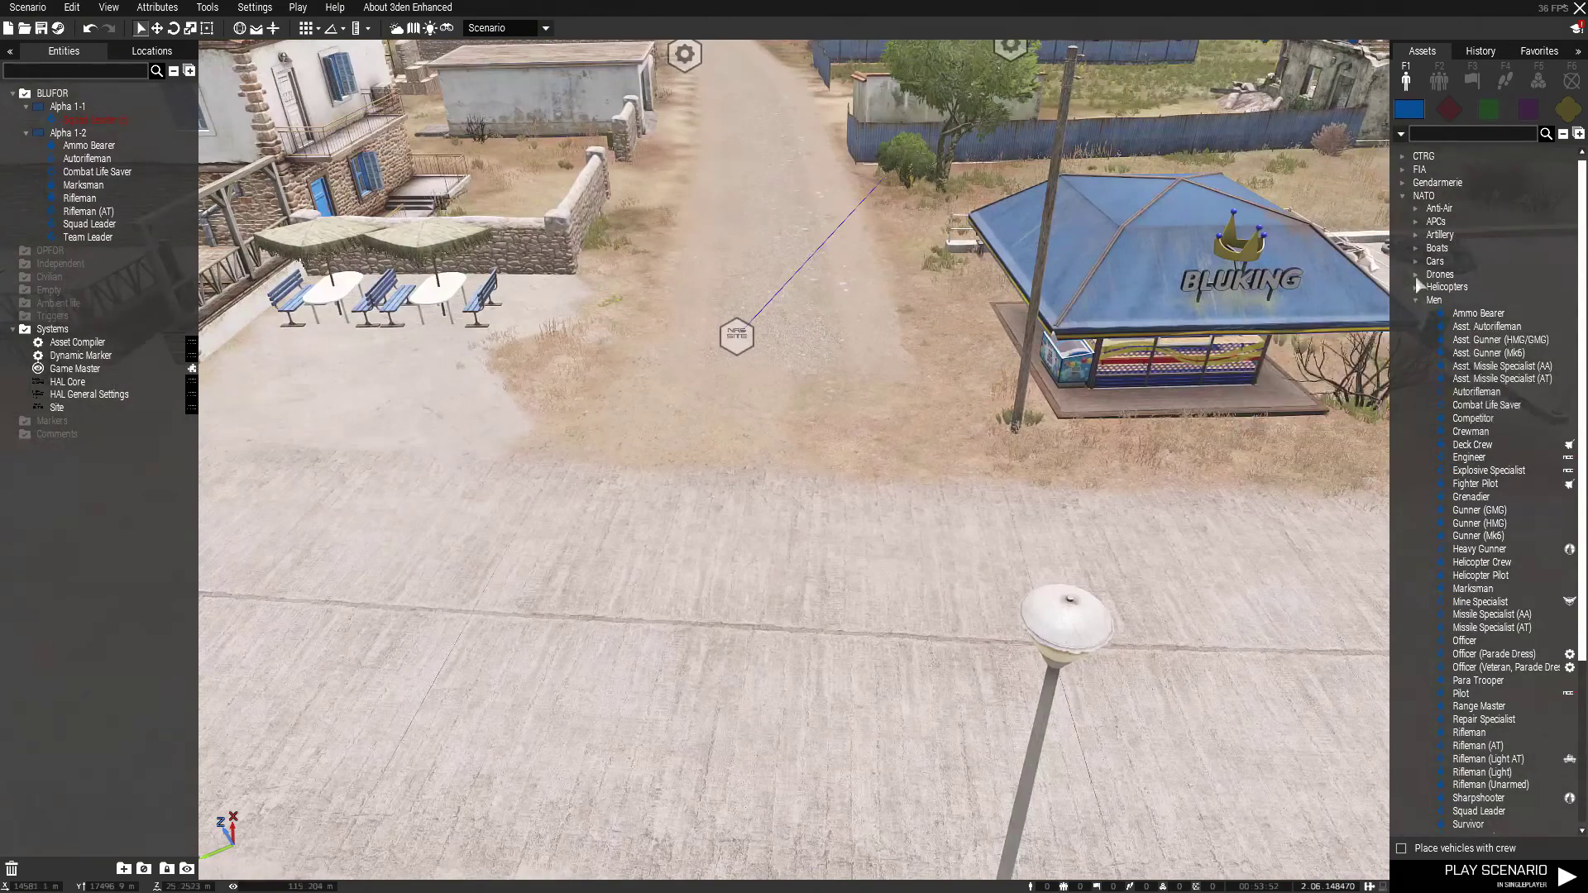
click(1416, 301)
click(1417, 418)
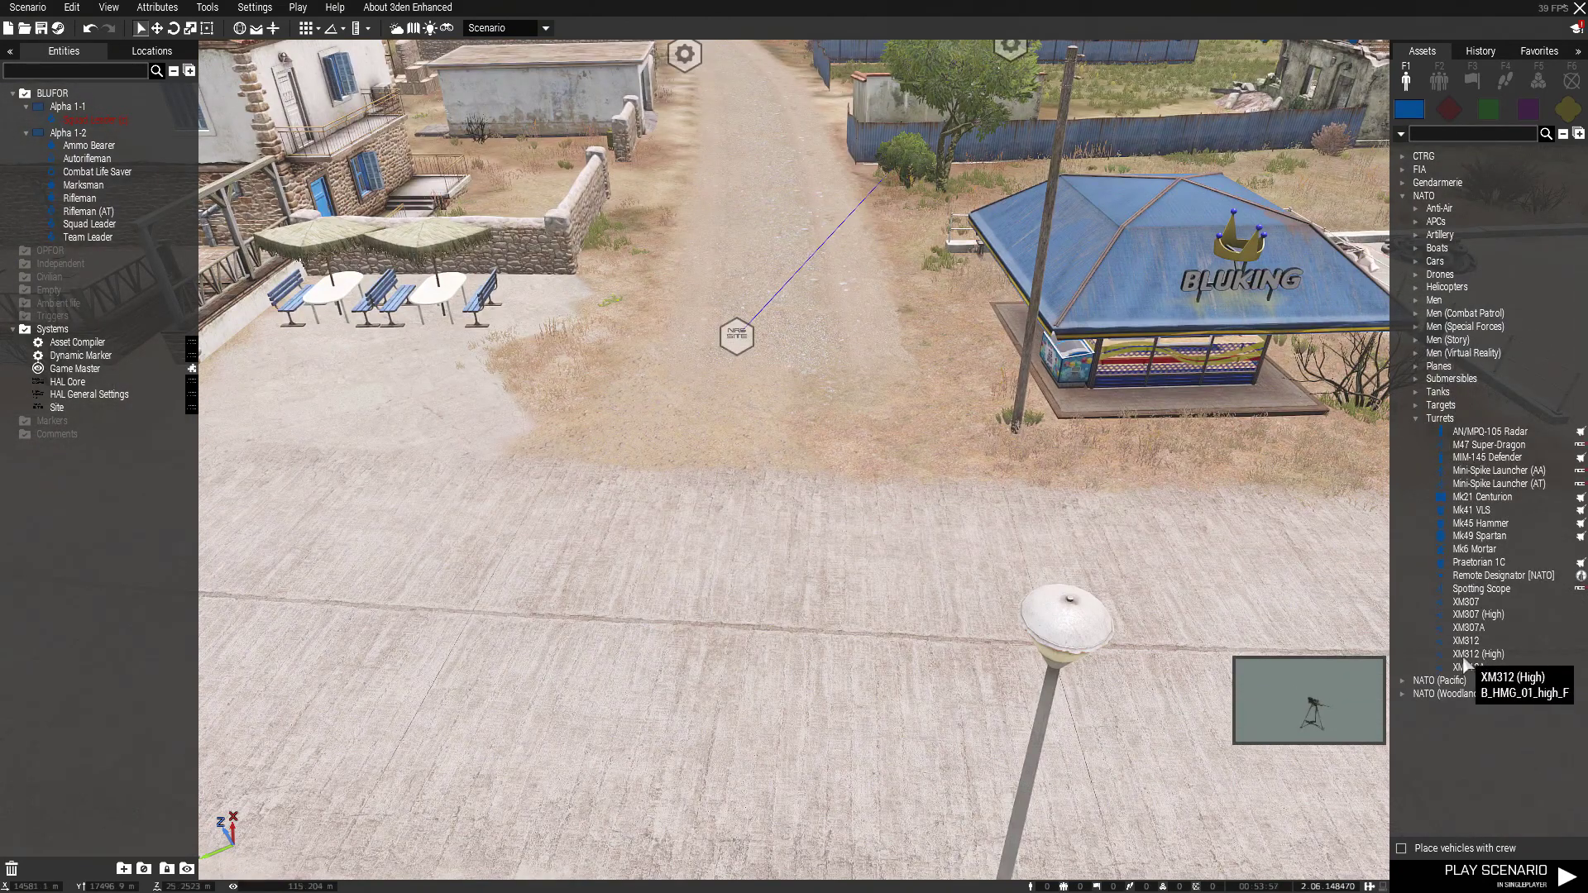
click(1466, 602)
click(1470, 618)
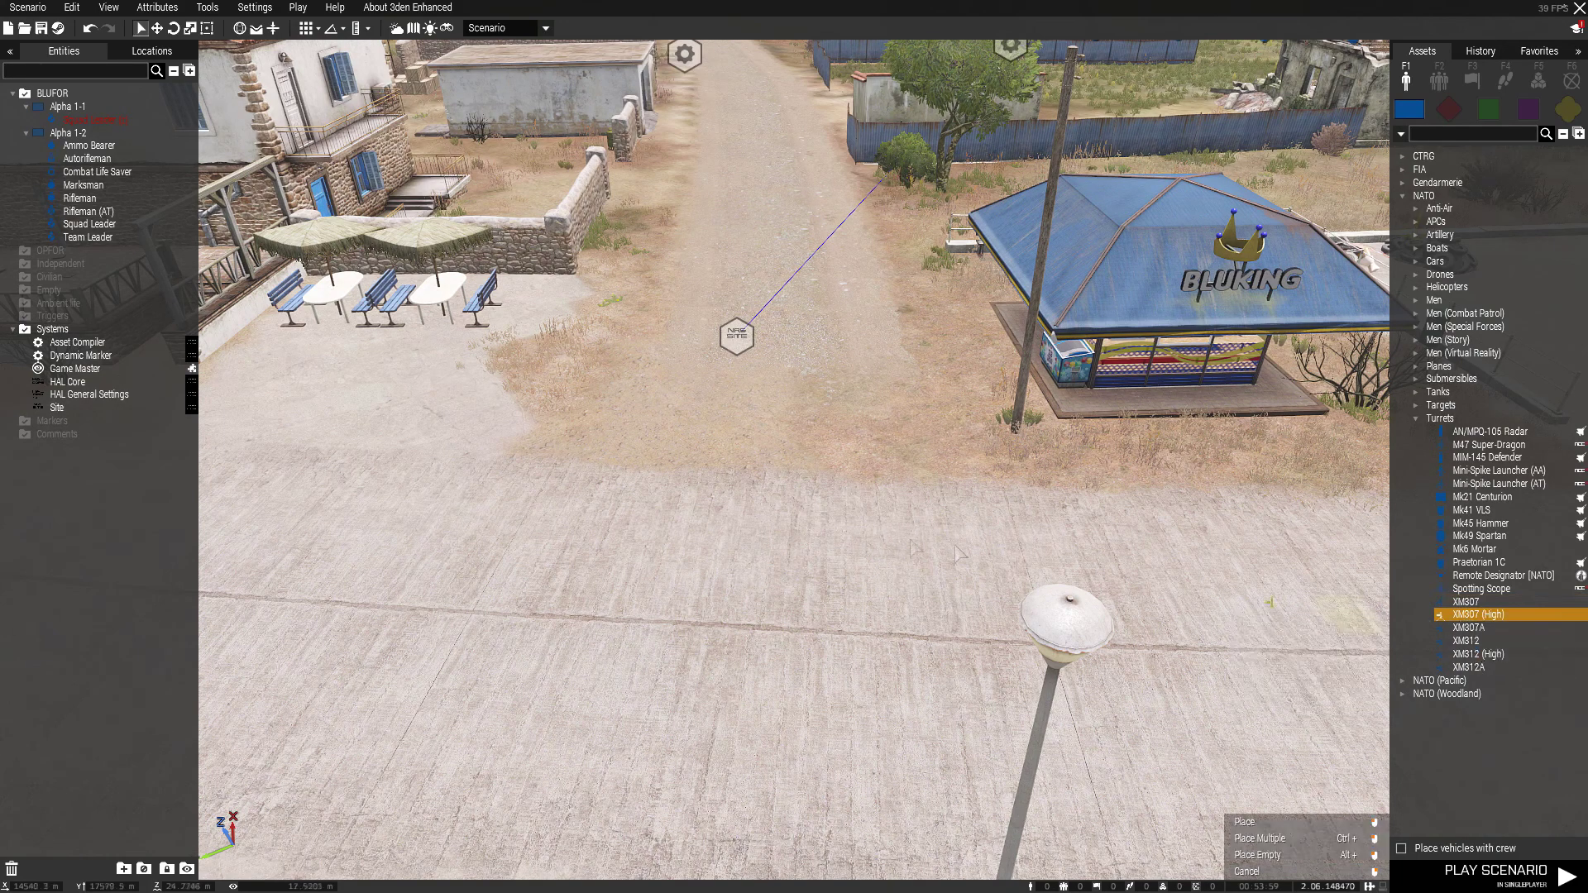
scroll(744, 397, up, 5)
click(495, 326)
shift+drag(440, 219, 635, 96)
drag(484, 170, 507, 121)
Step: Place an uncrewed NATO Mk6 Mortar in the open yard between the houses of Gravia
key(s)
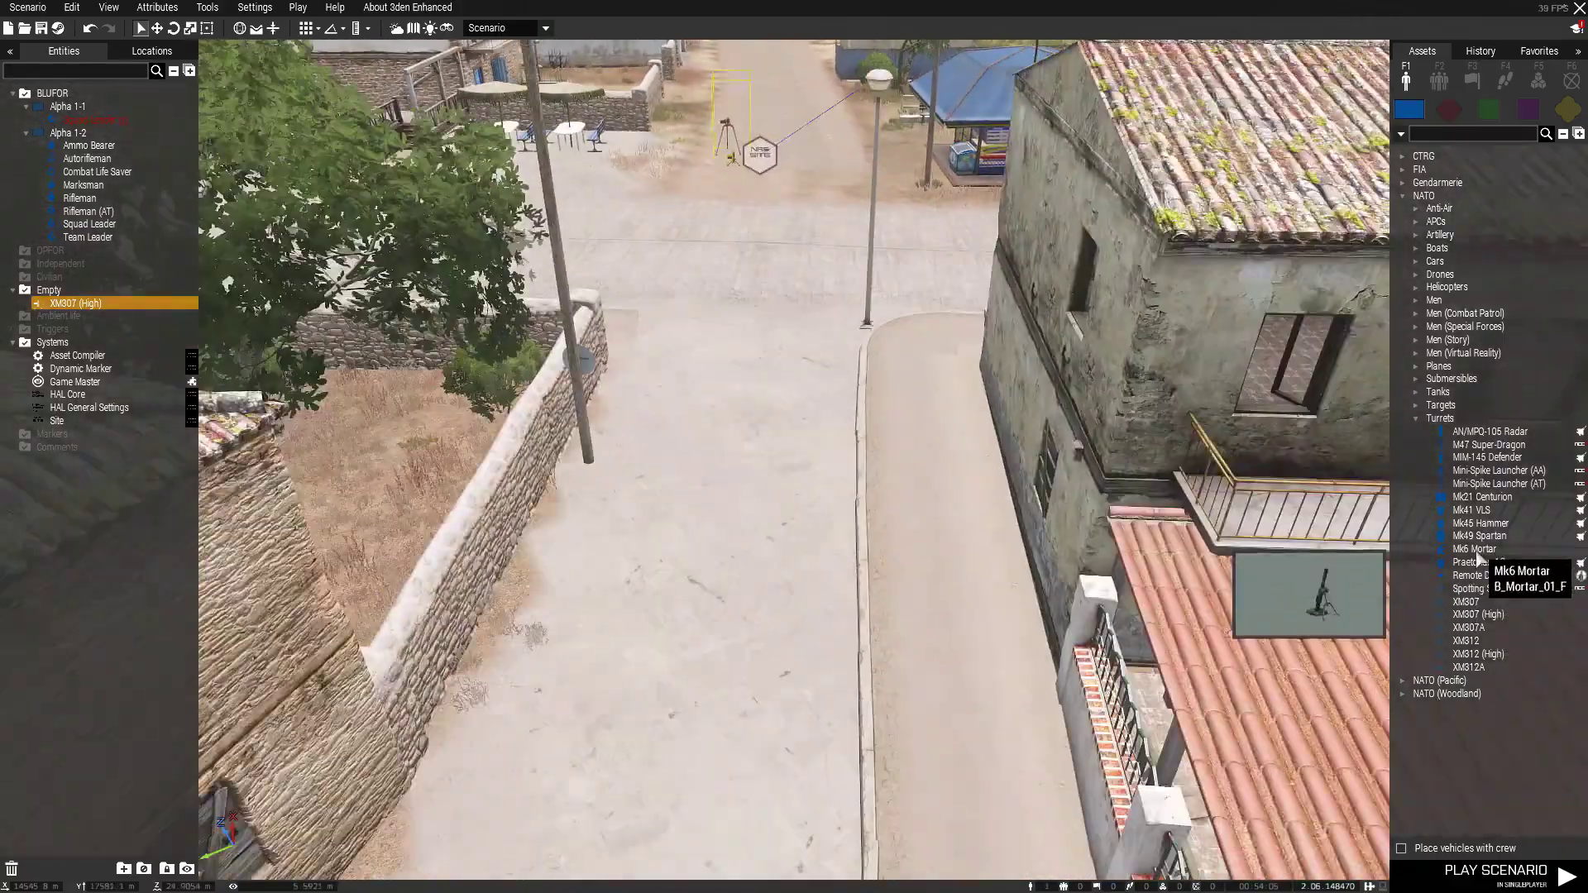
click(1477, 553)
scroll(688, 612, down, 5)
right_drag(688, 612, 699, 668)
key(s)
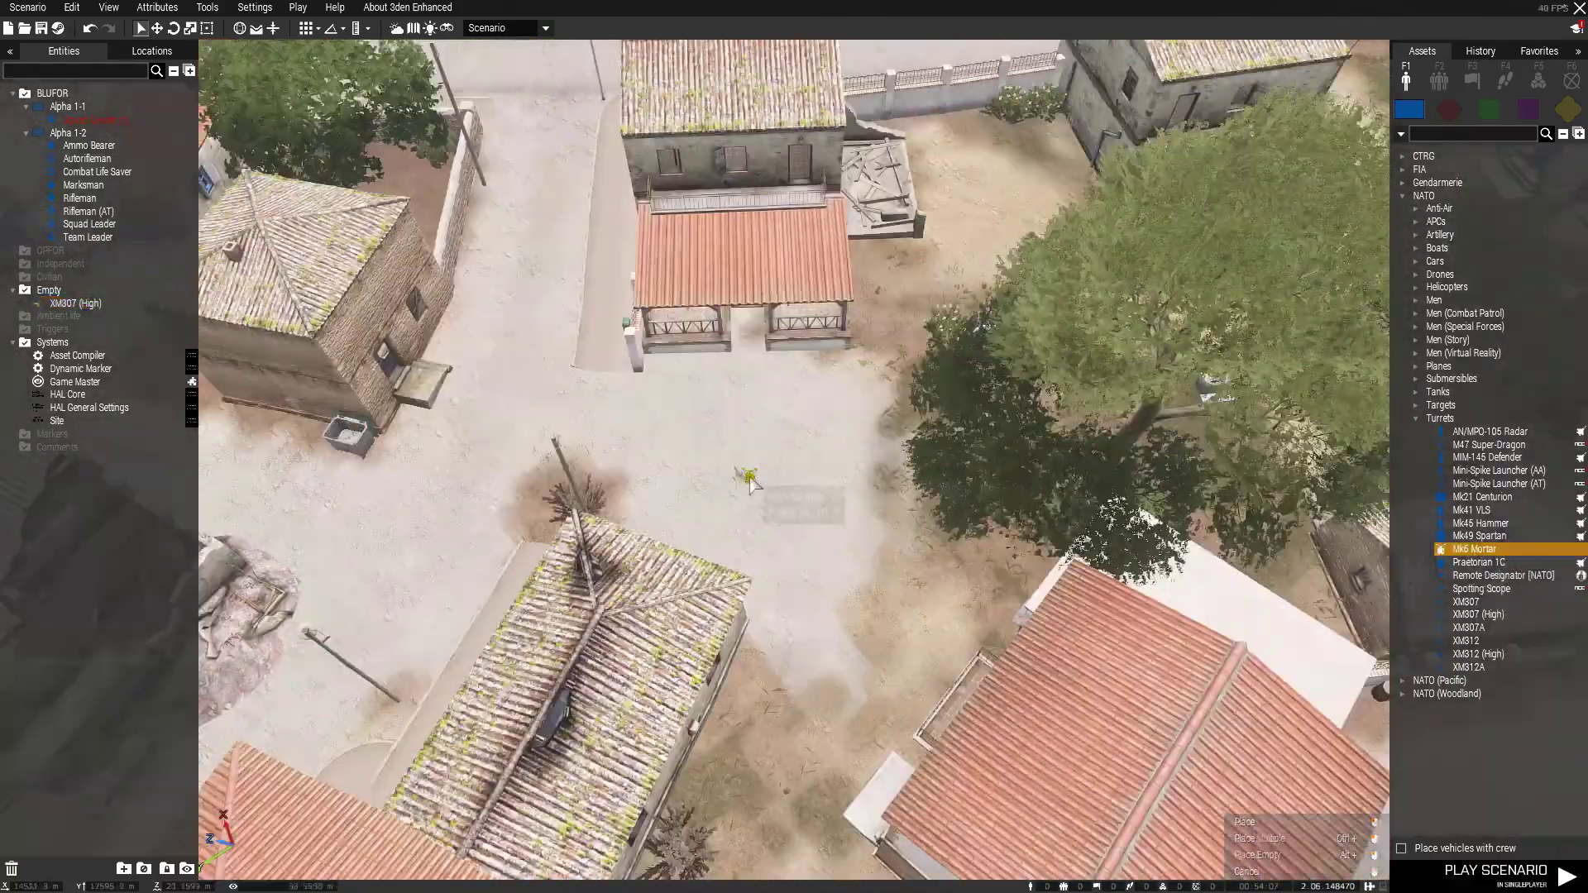
click(750, 477)
Step: Review the Dynamic Marker module's site radius, side names, site name and marker size, and accept its attributes
key(w)
right_drag(744, 473, 574, 379)
key(a)
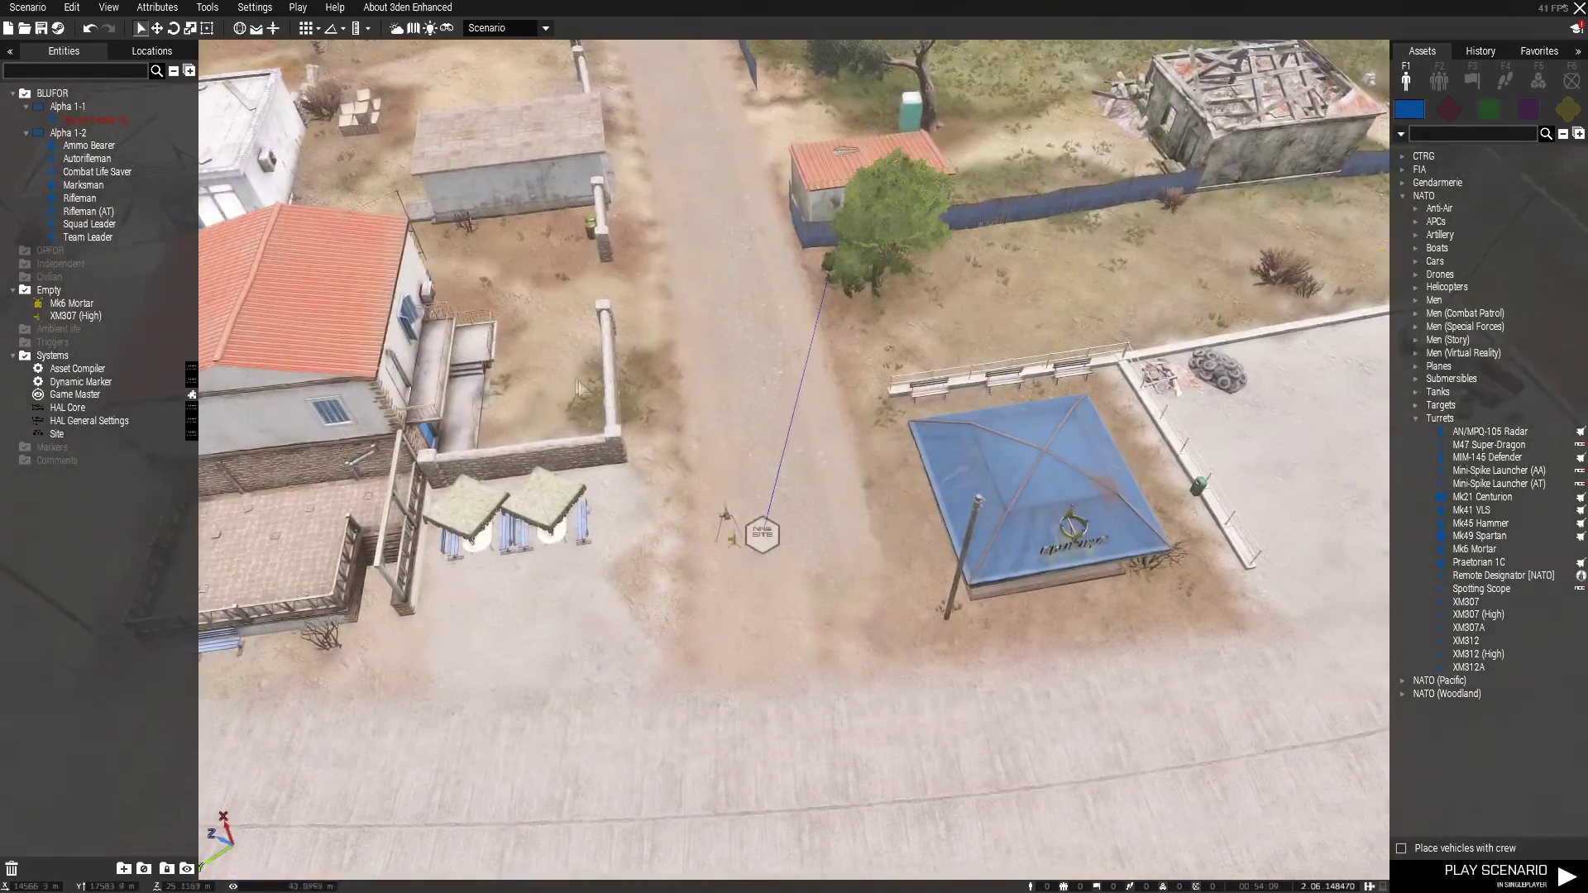
right_drag(810, 569, 1195, 552)
key(w)
key(s)
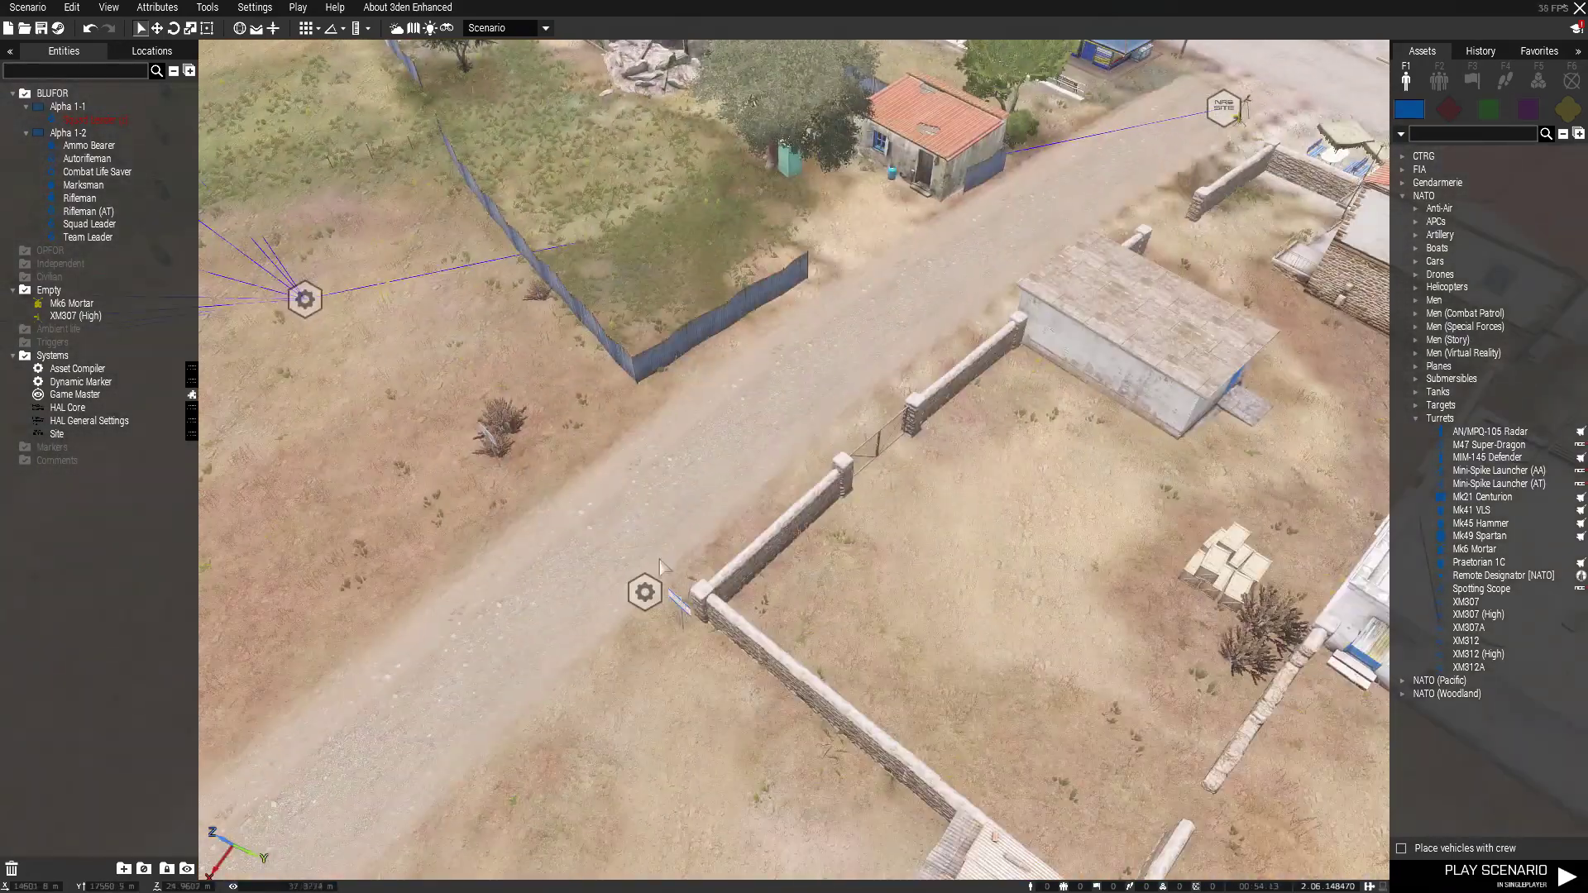
double_click(644, 593)
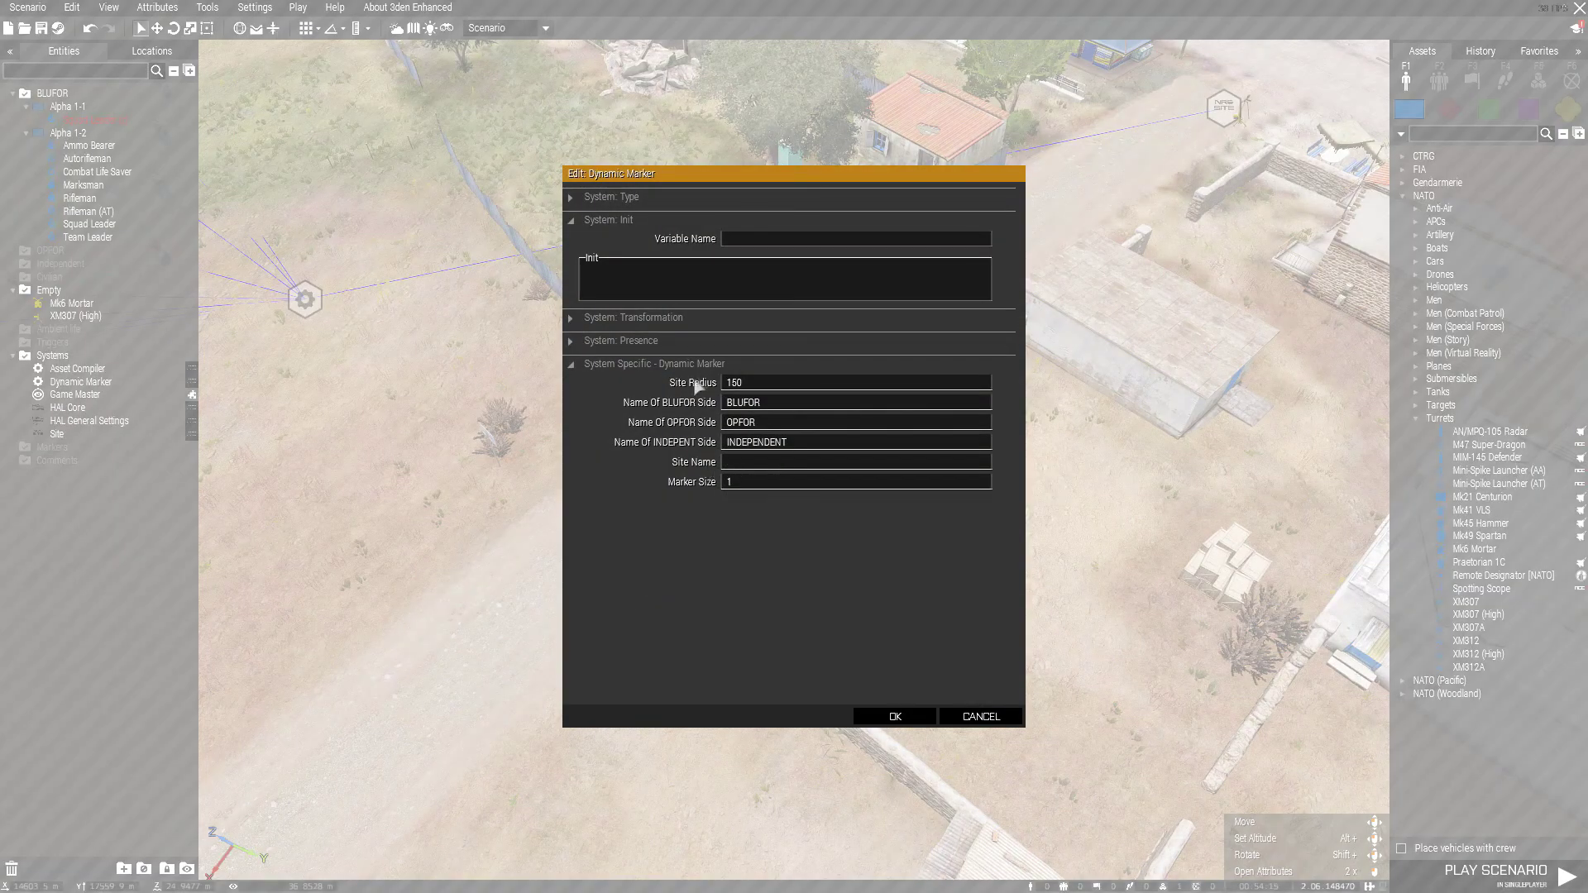
click(748, 466)
click(895, 717)
Step: Sync the Dynamic Marker module to the Site module
right_click(645, 591)
mouse_move(797, 538)
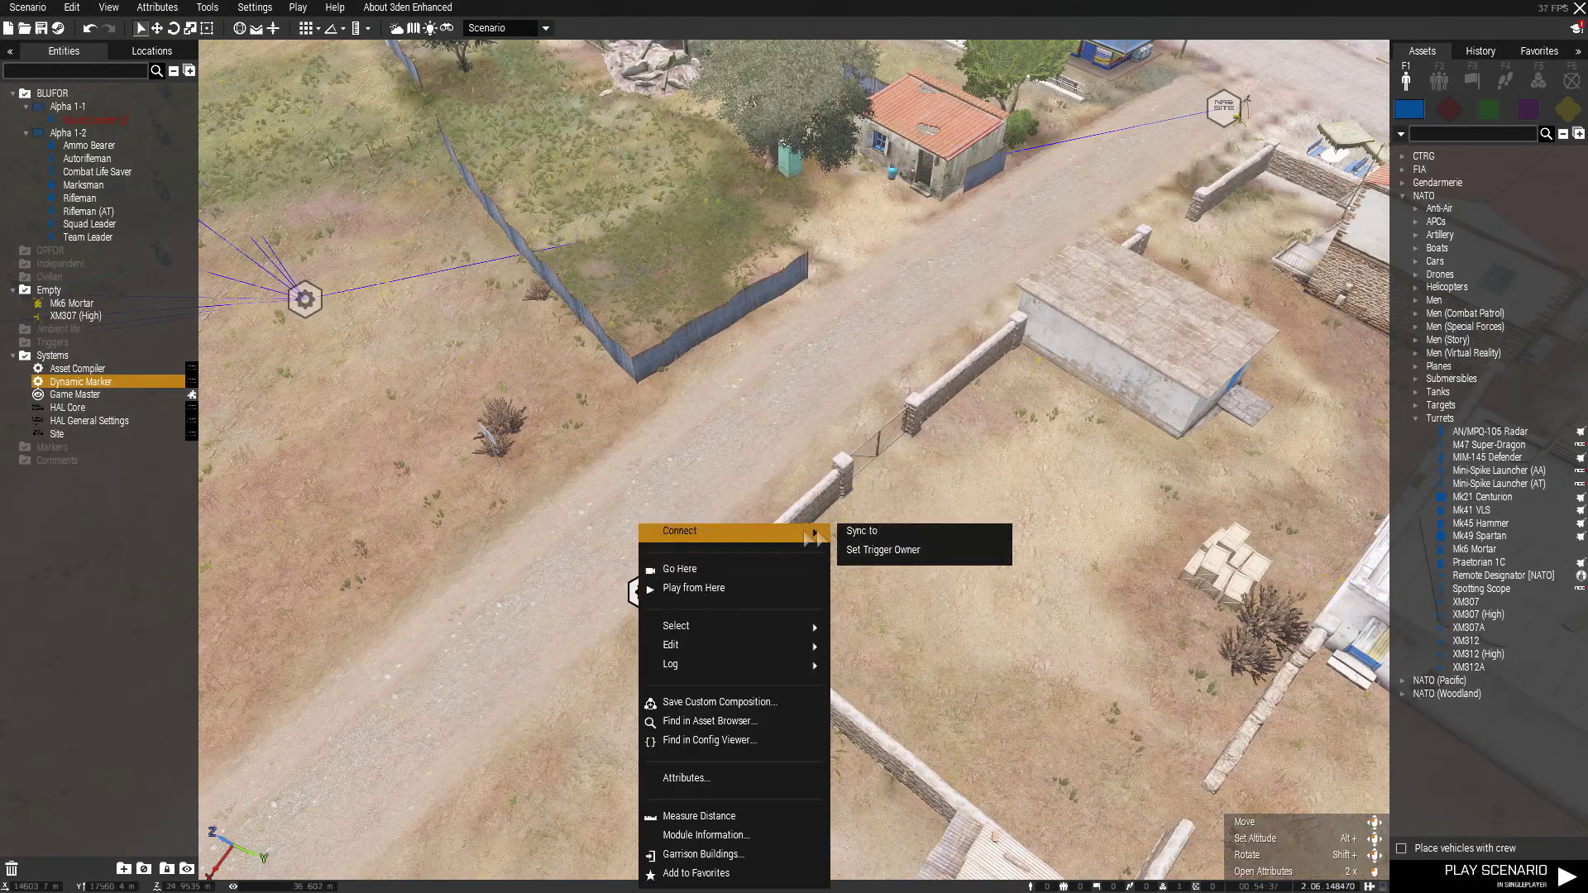
click(862, 531)
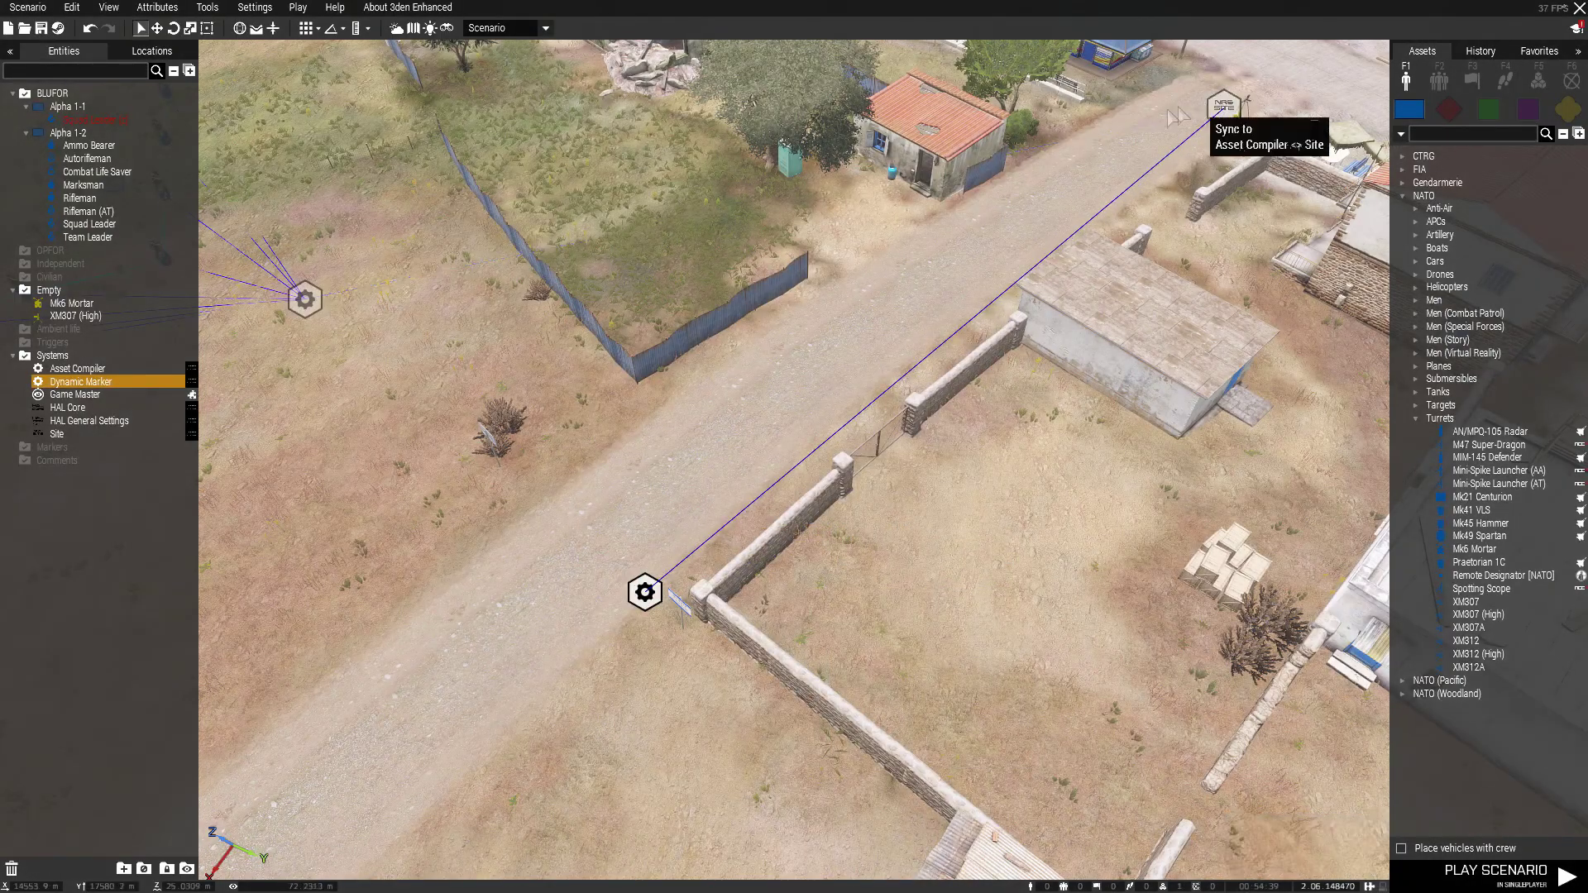
click(1225, 109)
Step: Play the scenario in singleplayer and inspect the spawned BLUFOR squads around the site from the Zeus camera
key(d)
key(s)
click(496, 348)
mouse_move(496, 347)
right_down()
mouse_move(501, 290)
mouse_move(645, 286)
right_up()
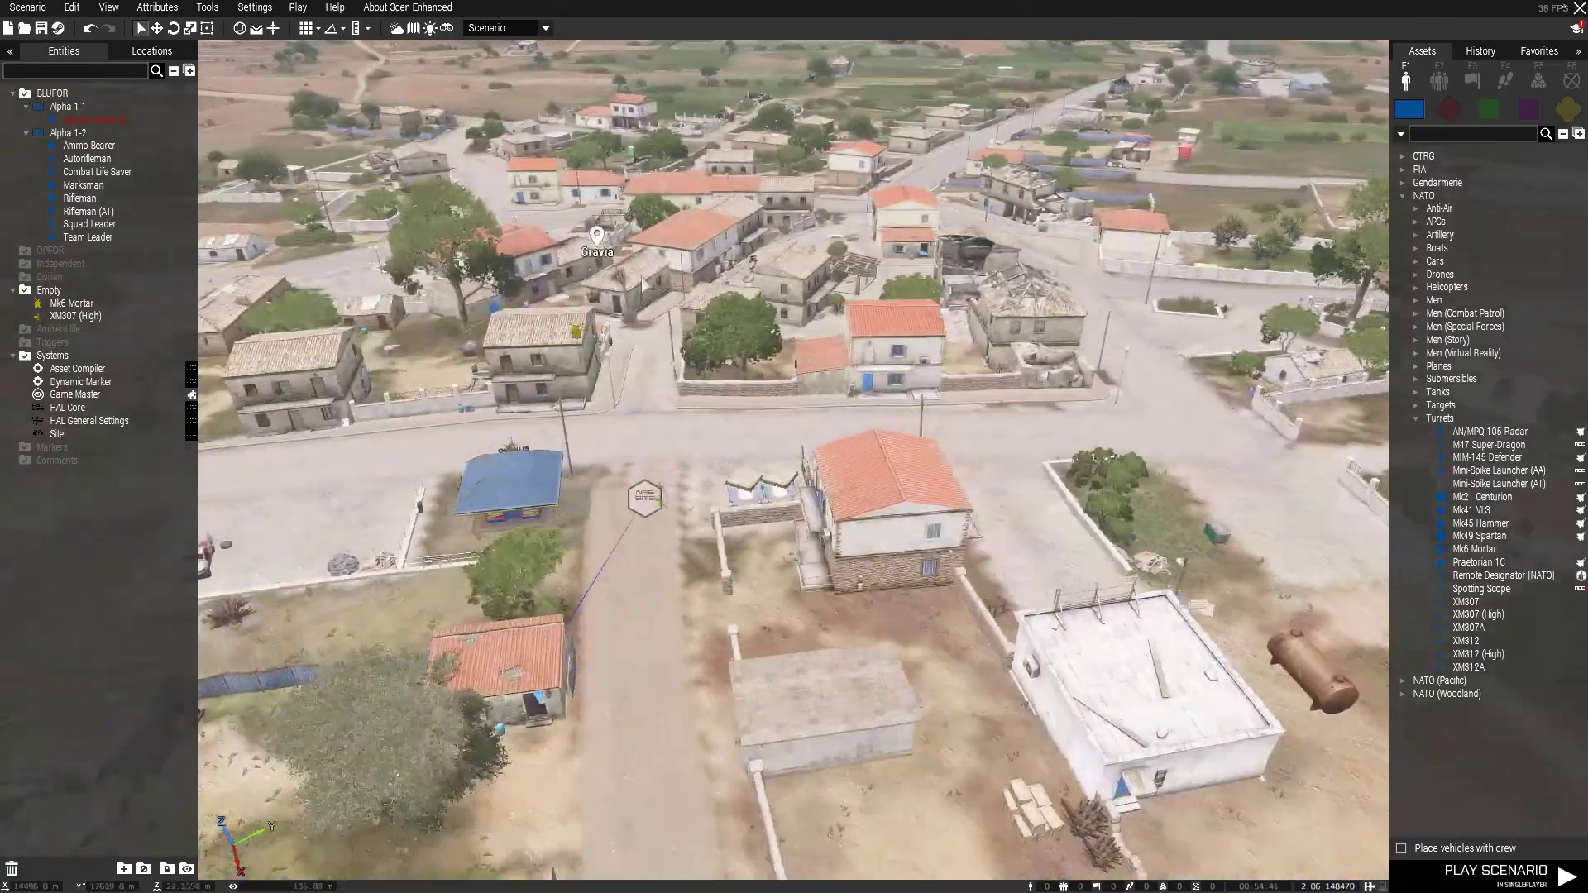
click(1495, 873)
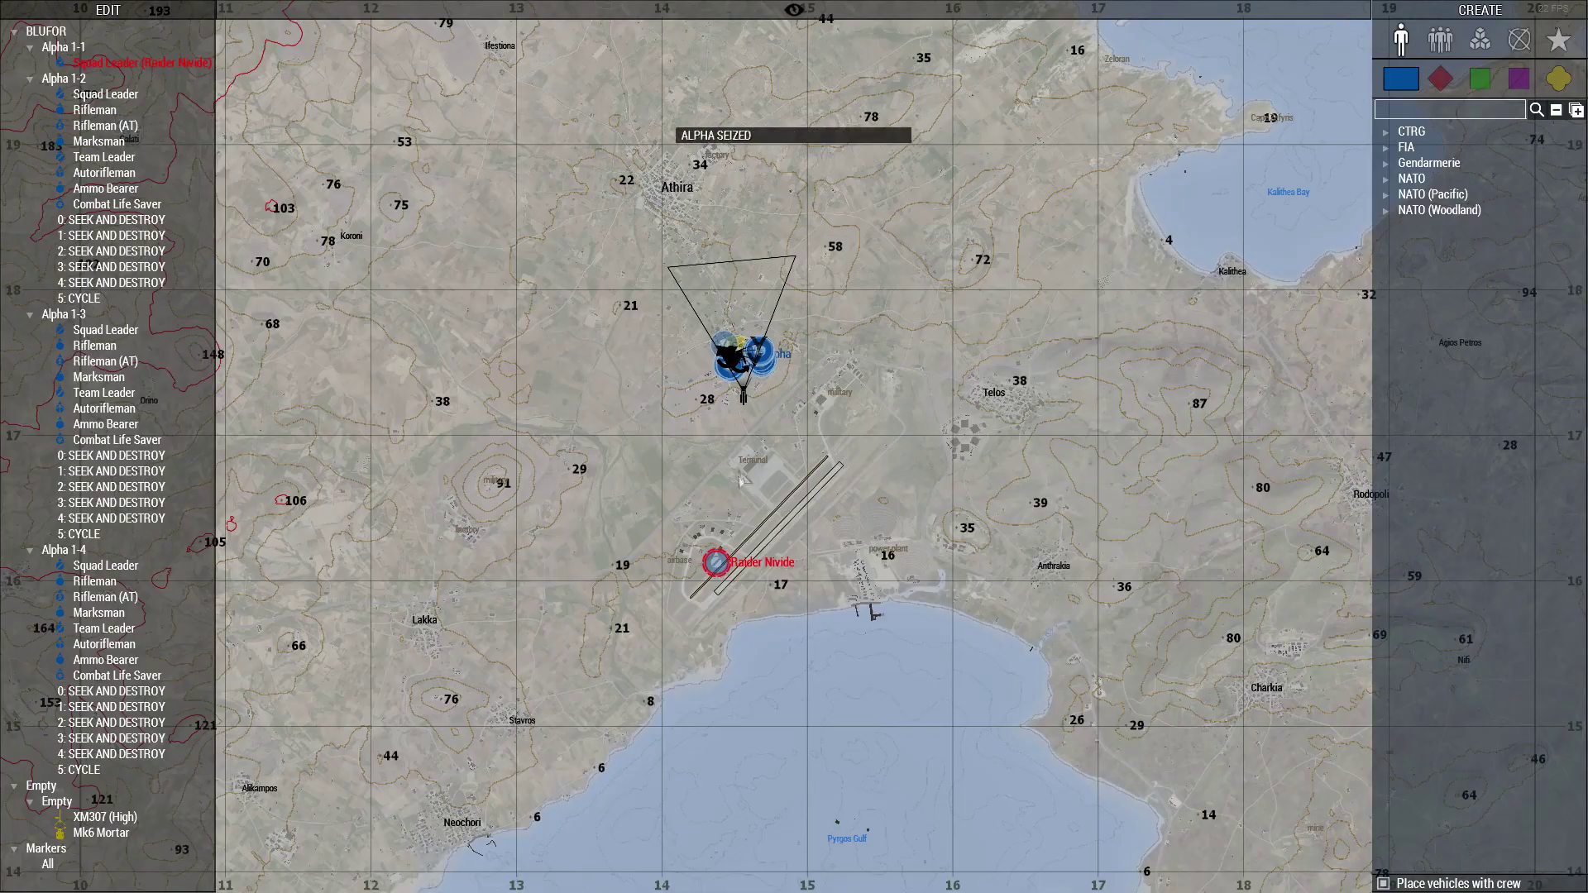
key(m)
right_drag(873, 610, 703, 669)
key(q)
key(w)
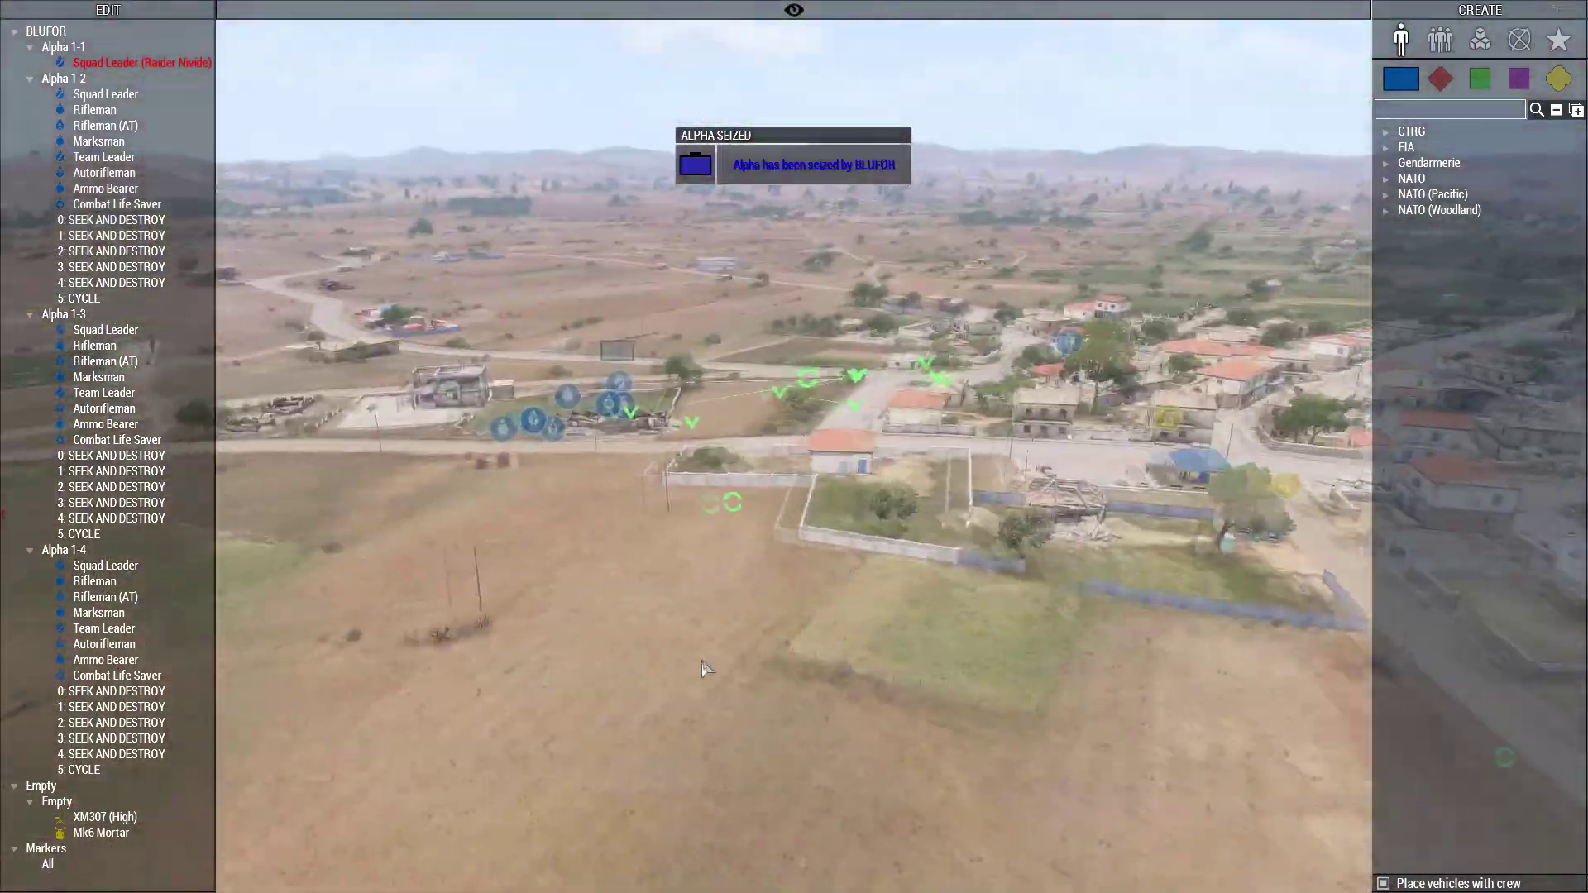
Step: Examine the site's Alpha marker and the squads' waypoints around Gravia on the Zeus map
key(m)
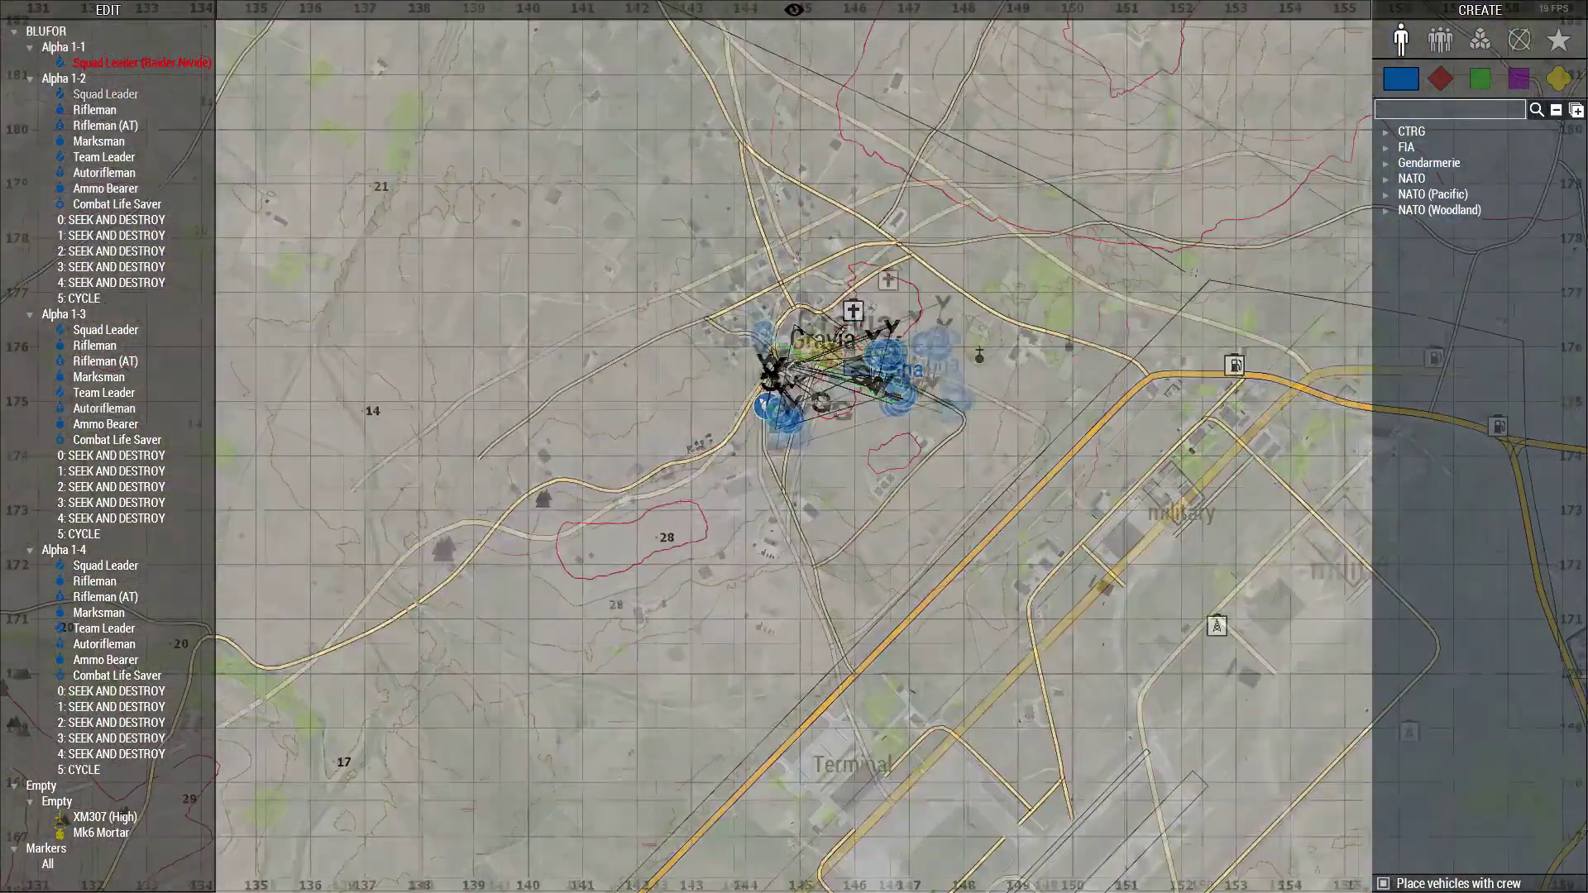
scroll(799, 377, up, 5)
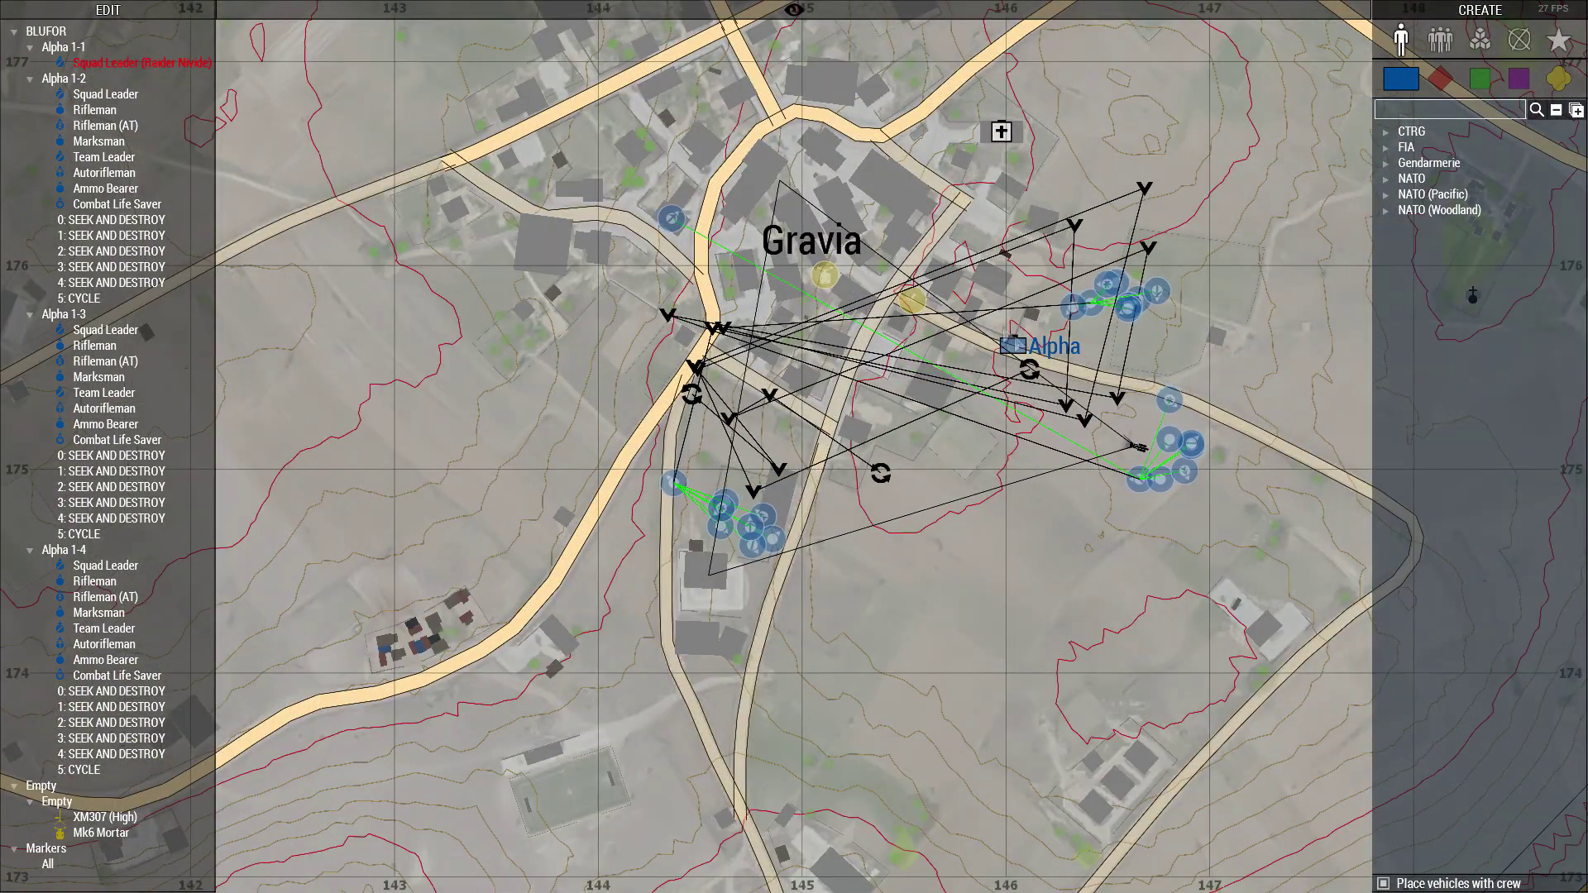
key(m)
Step: Inspect the spawned BLUFOR squads moving through the fields and streets of Gravia from the Zeus camera
right_drag(846, 713, 517, 727)
key(w)
key(w)
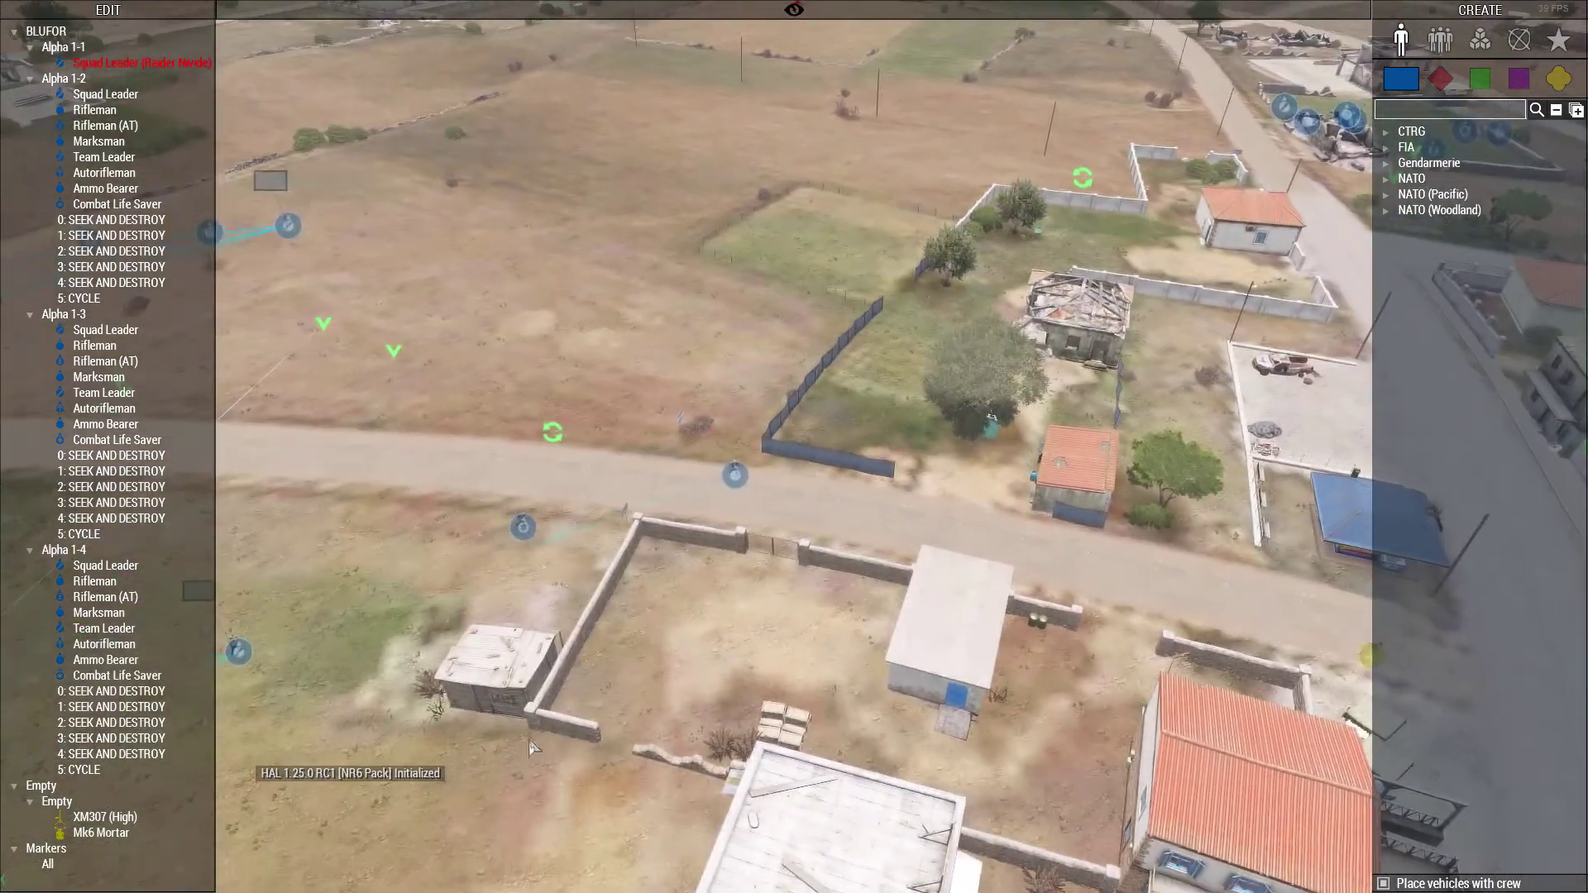
right_drag(728, 699, 812, 691)
scroll(819, 699, down, 3)
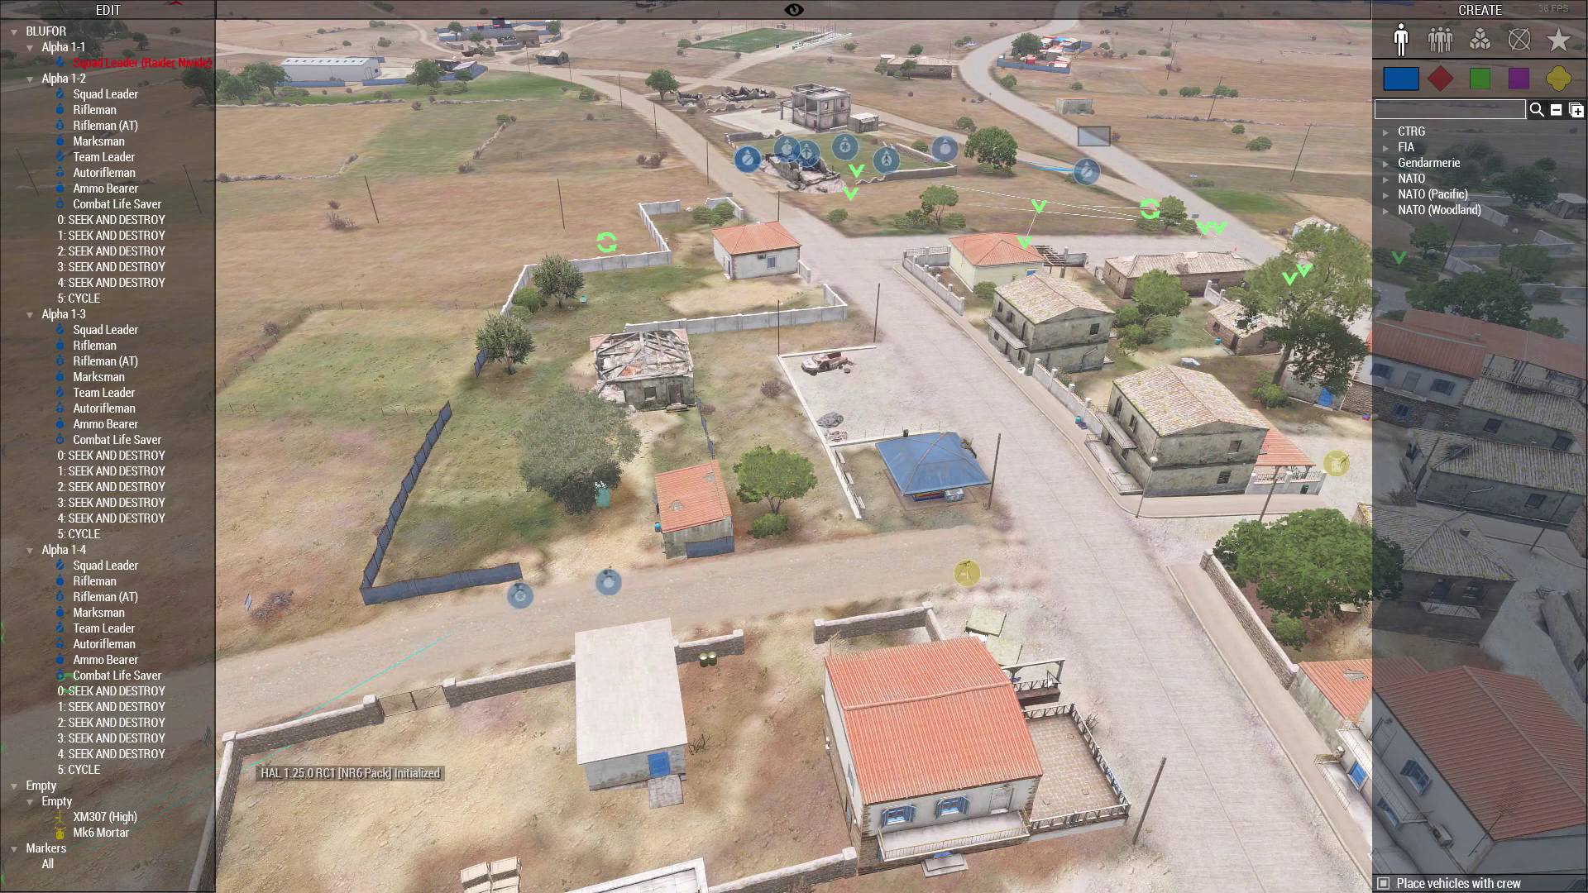
key(d)
key(a)
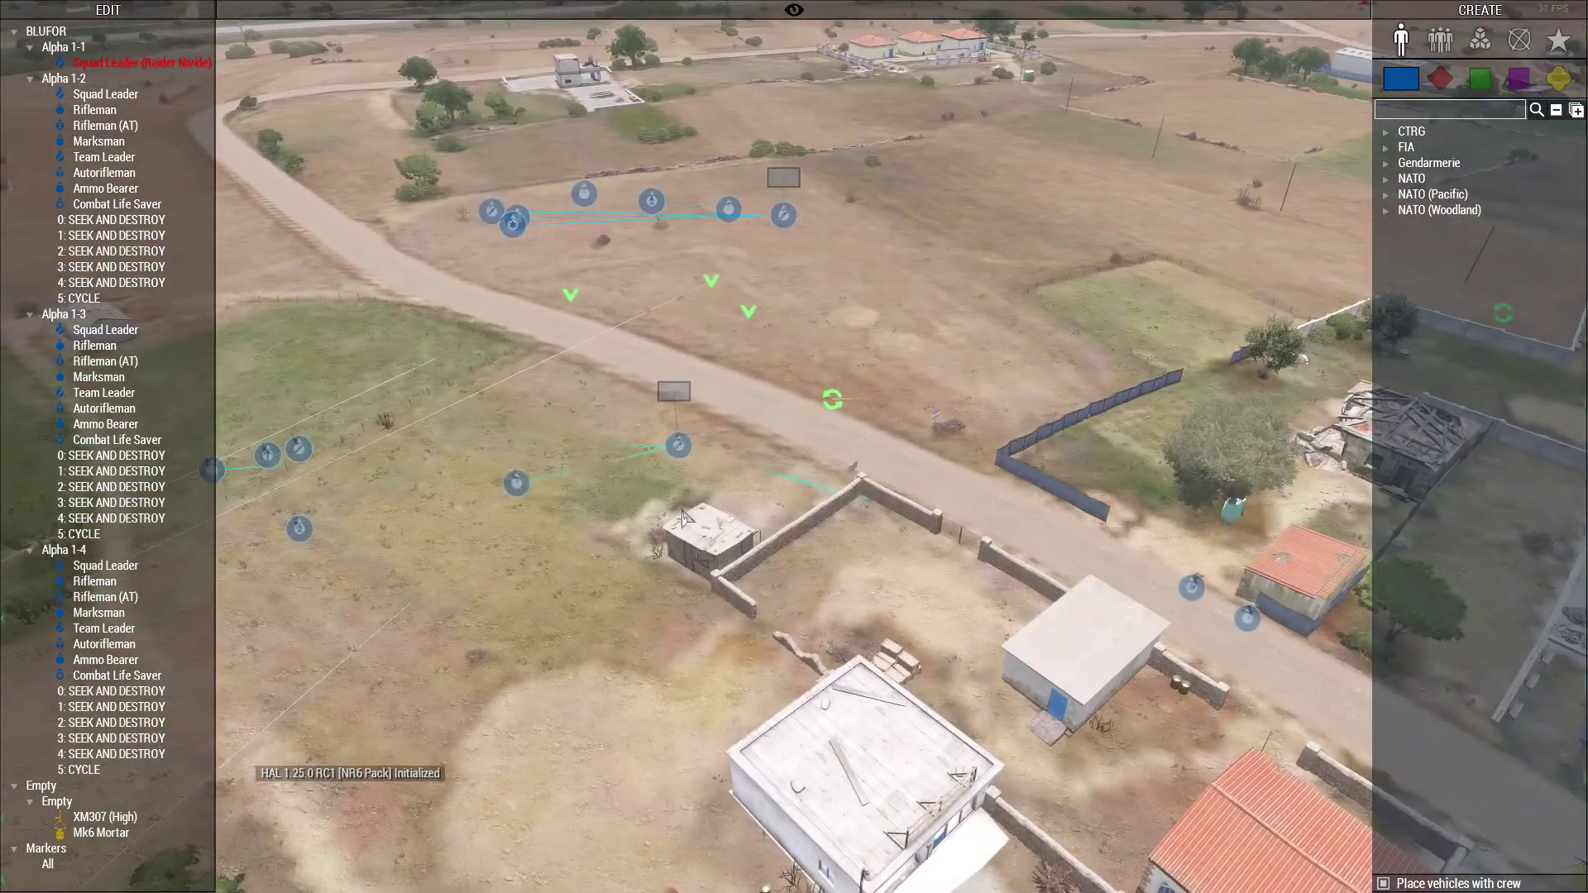
key(d)
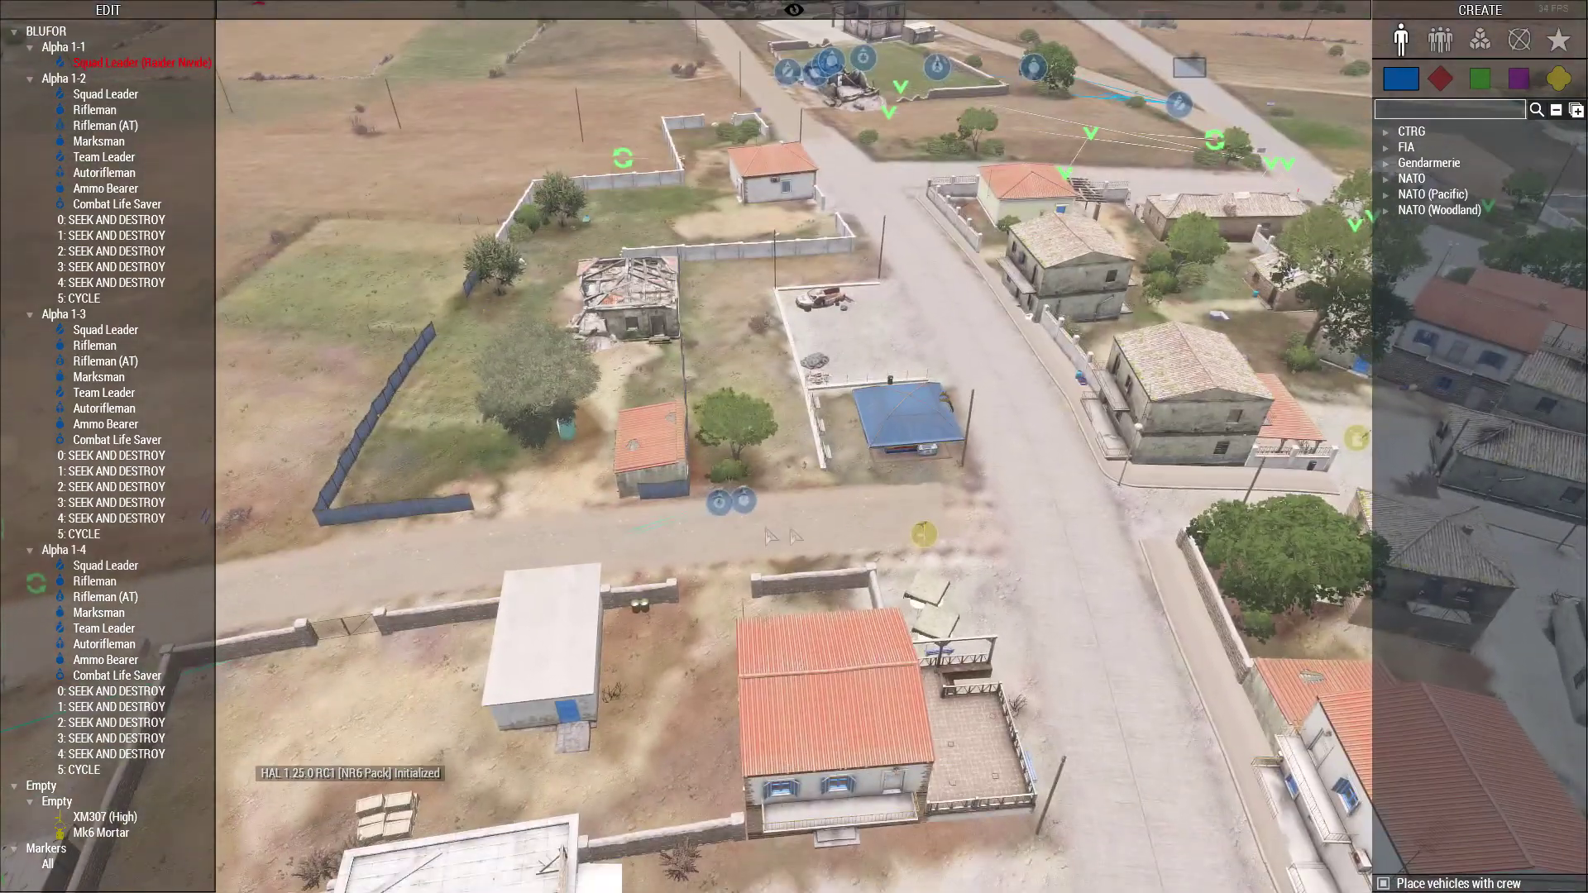
right_drag(771, 538, 688, 535)
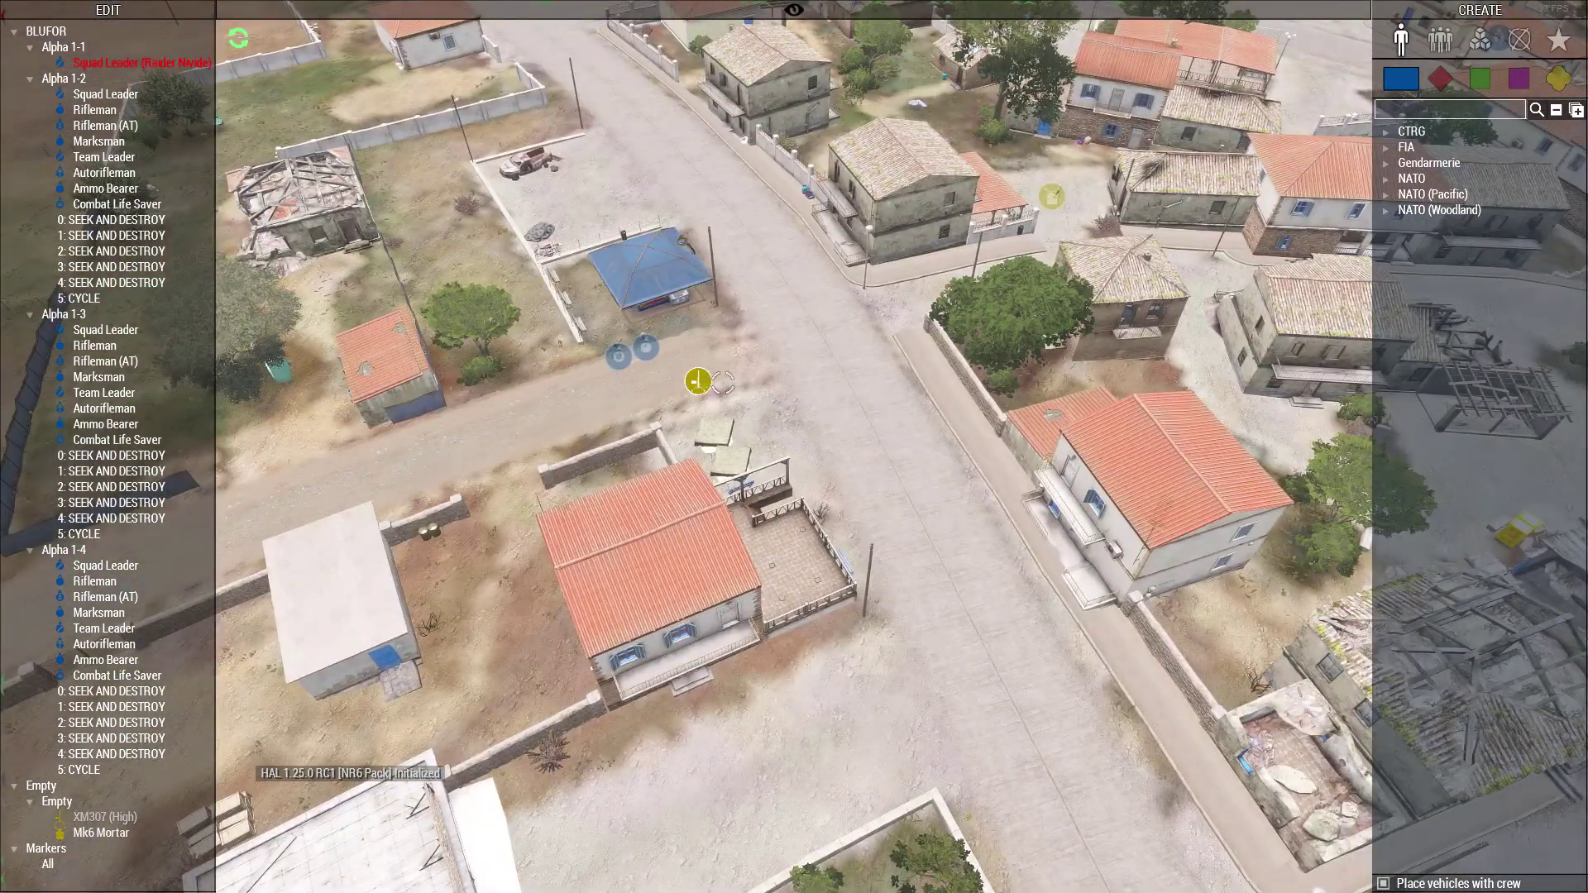
Step: Observe the soldiers beside the XM307 (High) at the street corner and the squads around them
click(806, 467)
key(w)
right_drag(815, 596, 844, 533)
drag(769, 455, 688, 472)
right_drag(757, 489, 633, 542)
key(s)
key(d)
key(s)
key(q)
Step: Show the OPFOR infantry groups and remove the spawned BLUFOR squads from Gravia
click(1440, 40)
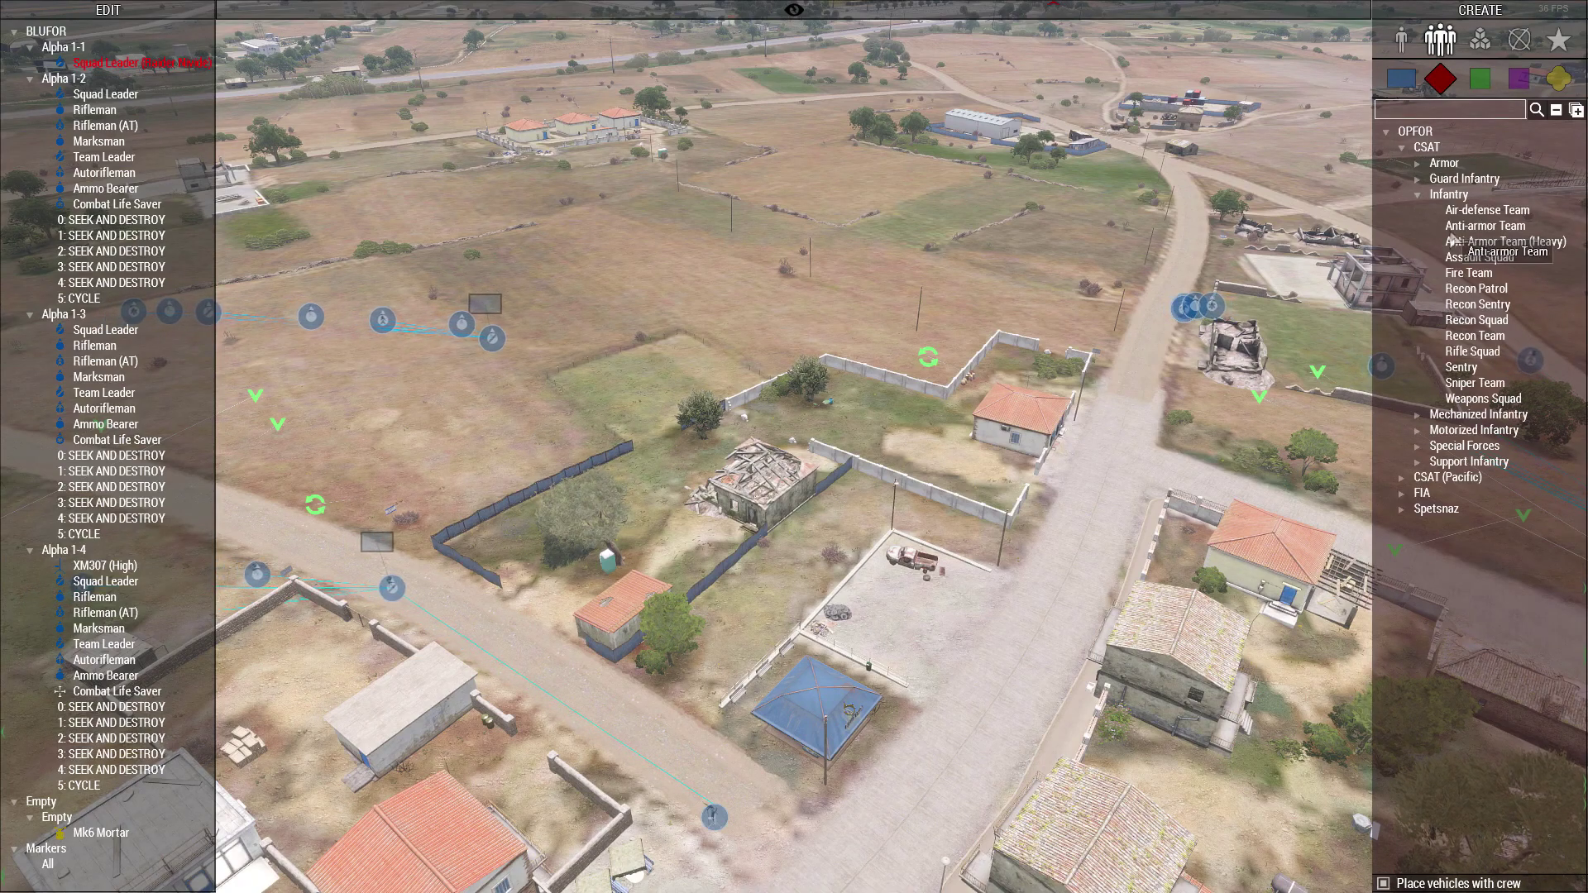
right_drag(844, 273, 688, 202)
click(1046, 395)
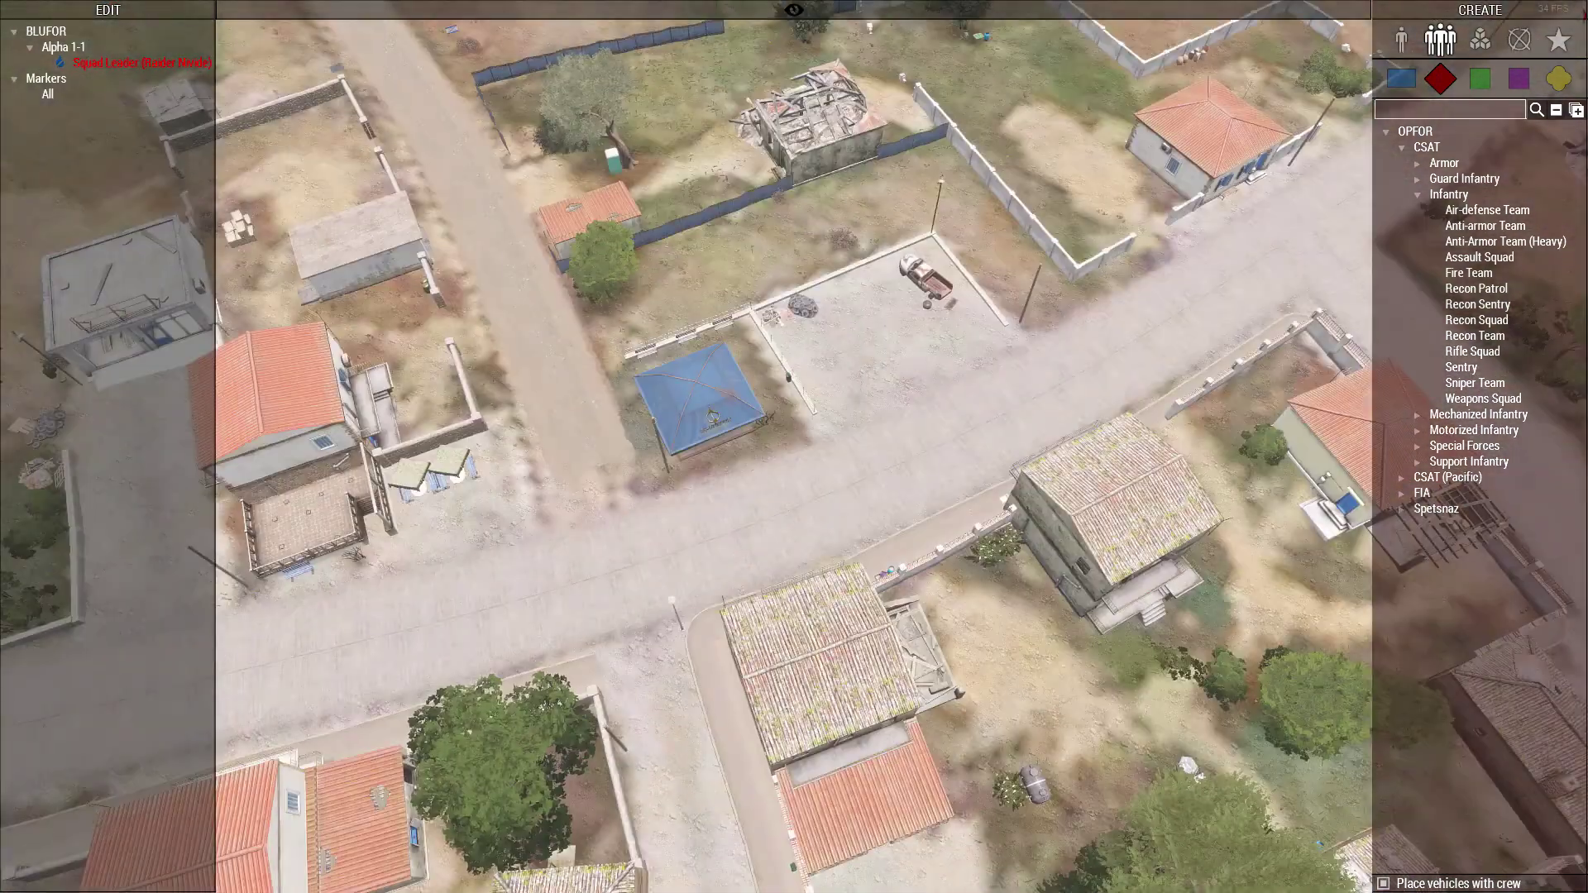
Step: Place a CSAT Rifle Squad in the open field outside Gravia and give it a move waypoint
scroll(790, 418, down, 5)
right_drag(1088, 508, 954, 382)
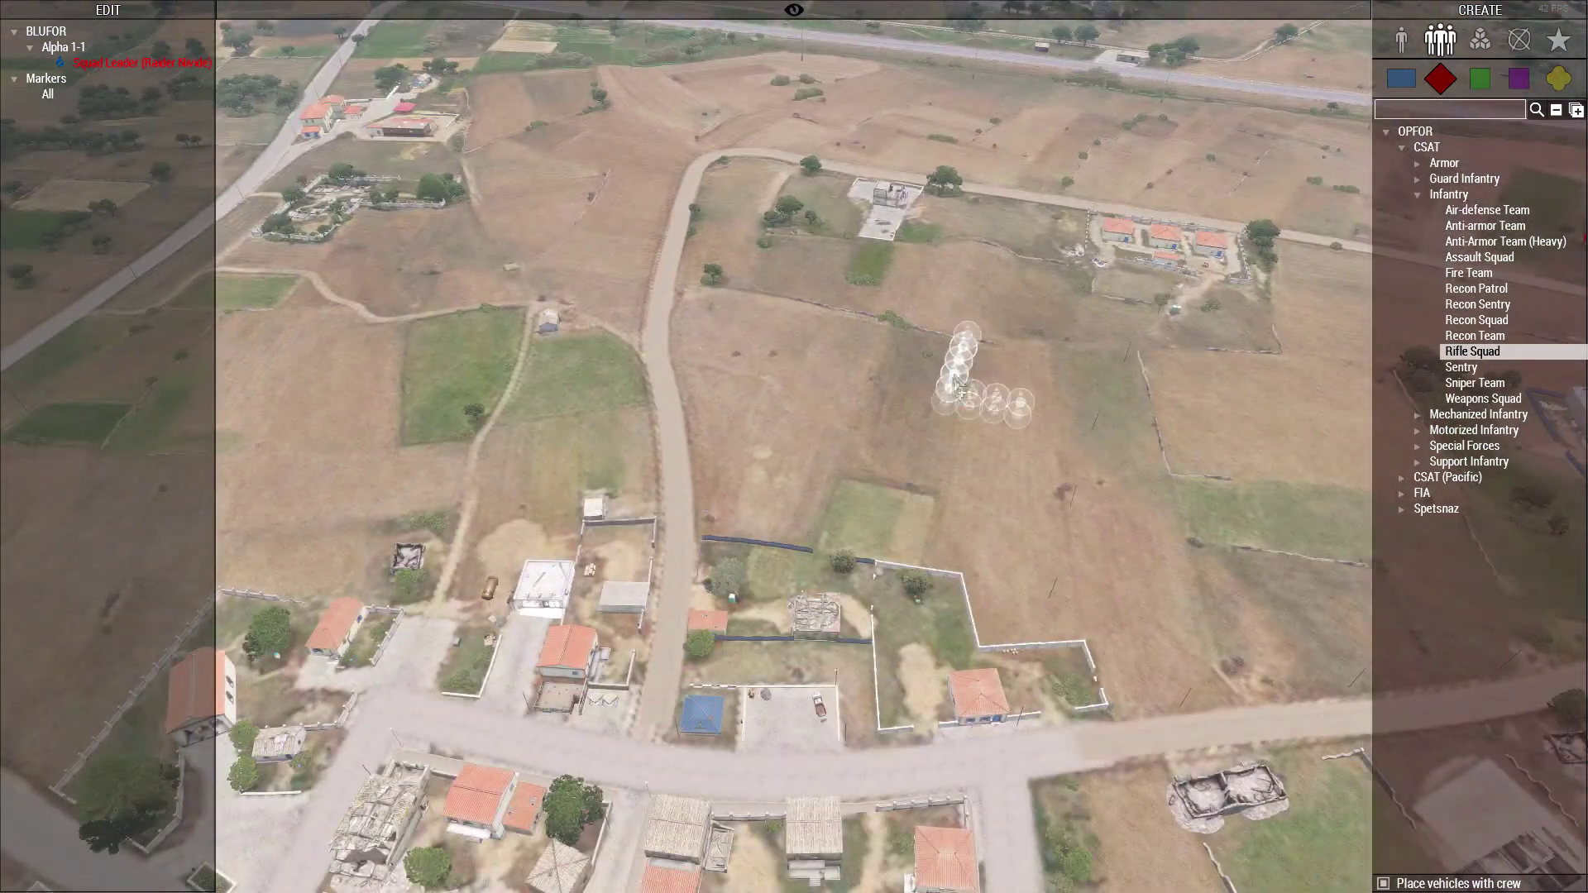
click(955, 385)
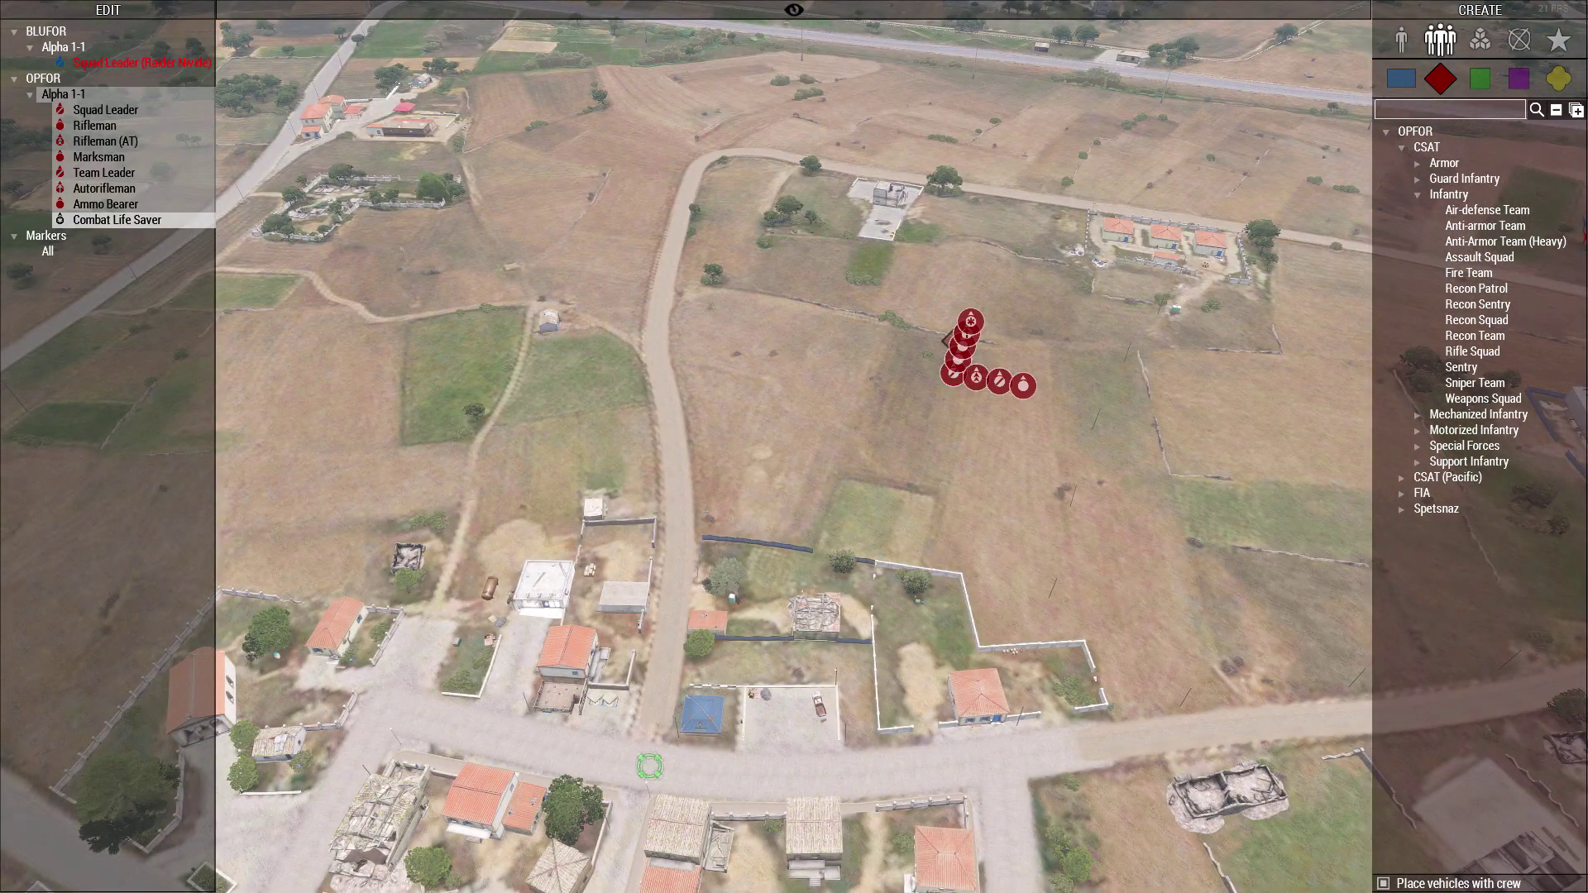
click(796, 387)
Step: Check the side and color of the site's Alpha marker on the player's map
key(s)
right_drag(1067, 455, 907, 469)
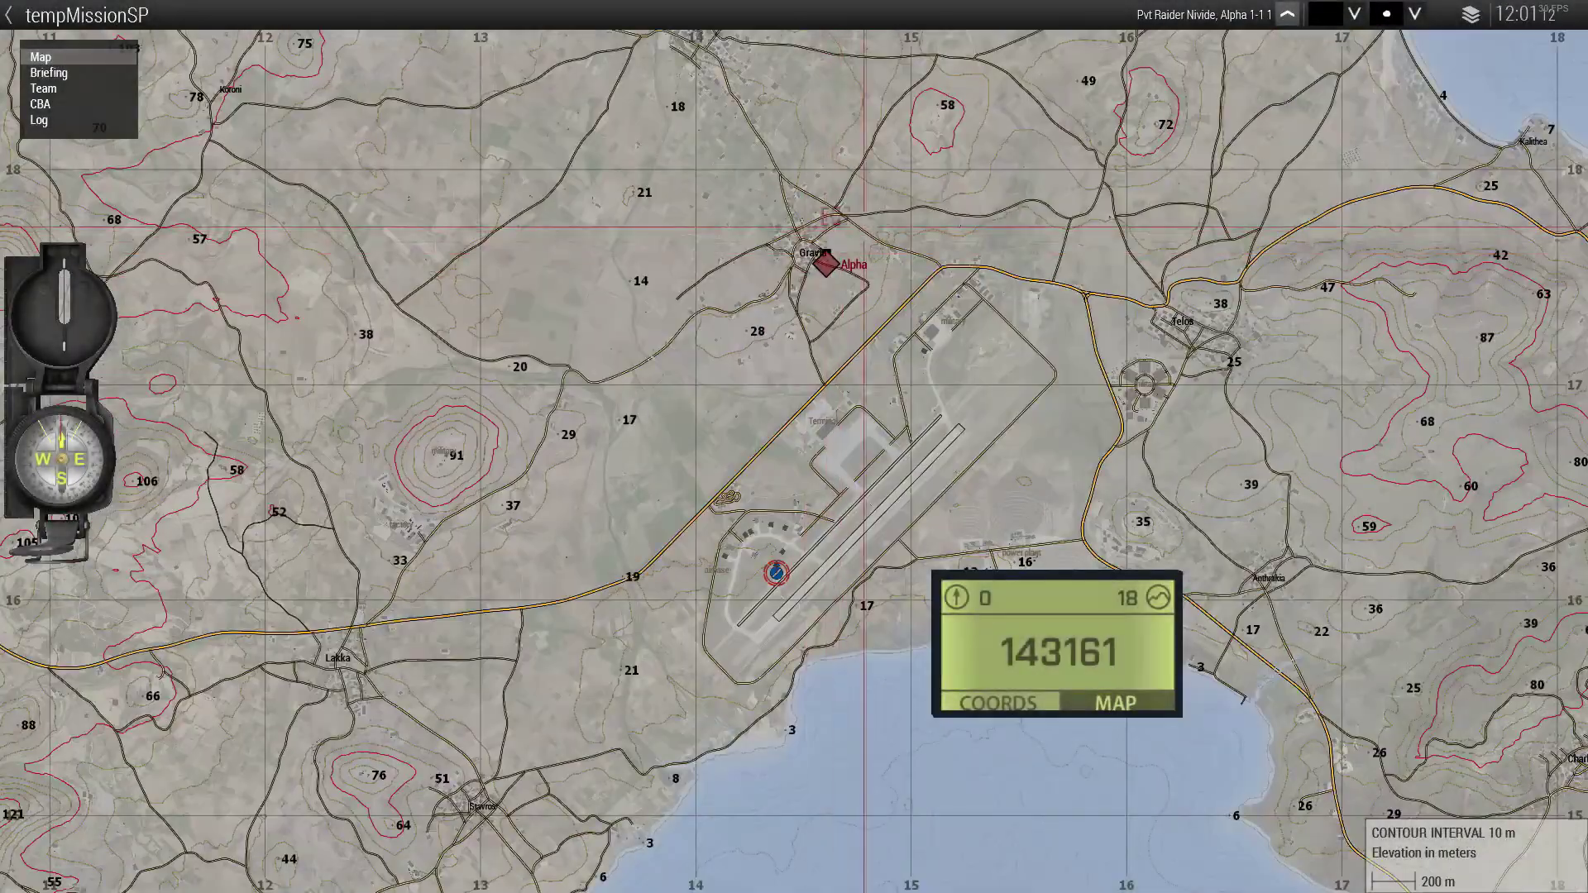
scroll(828, 265, up, 5)
key(m)
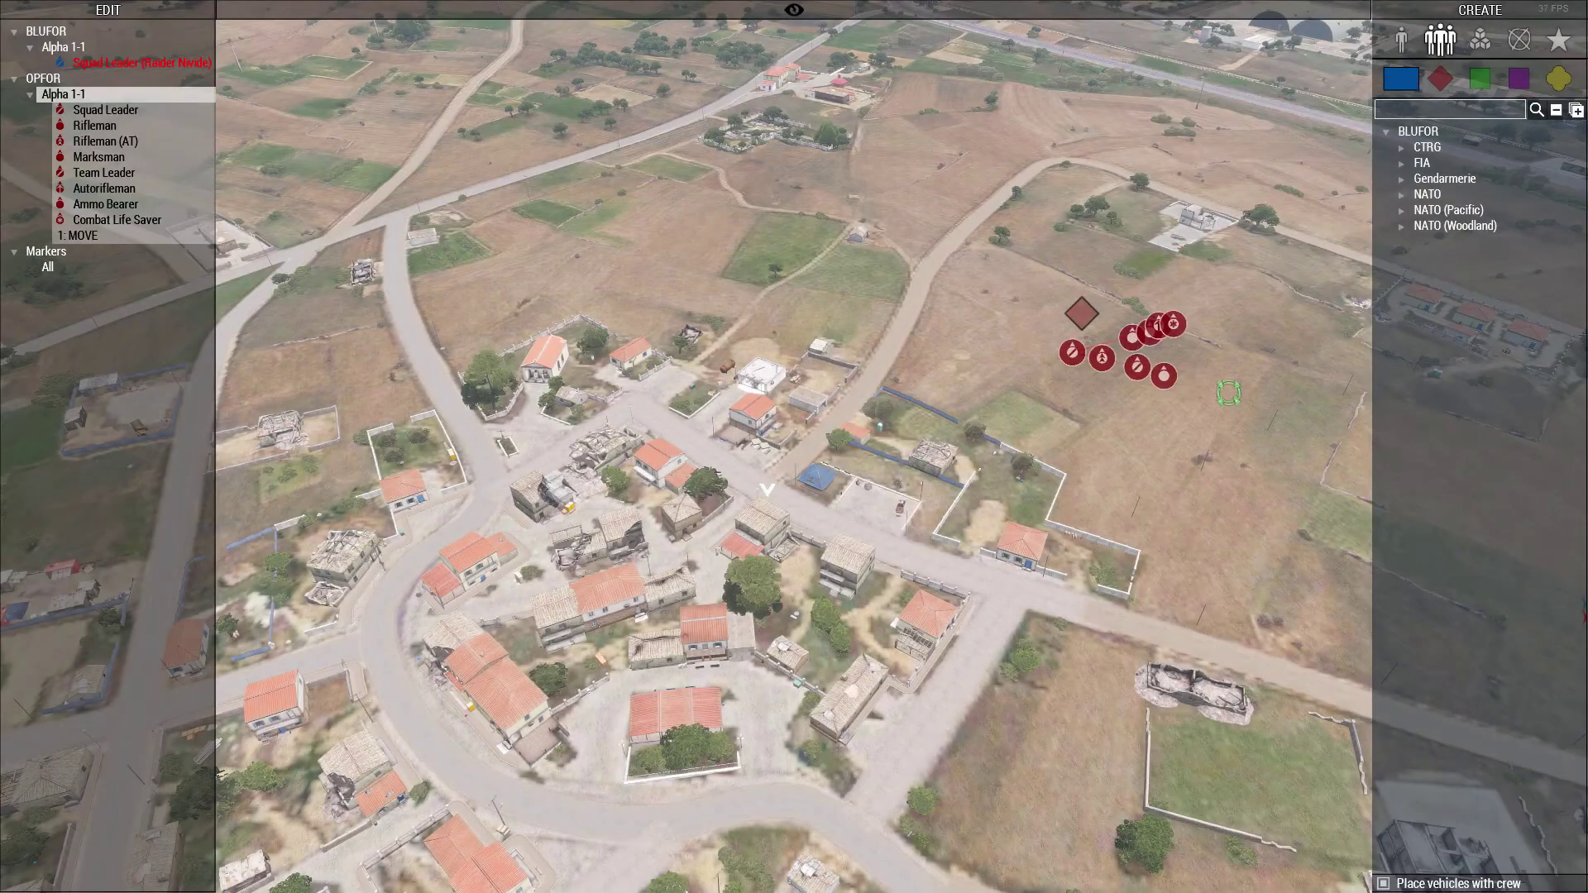
Step: Delete the CSAT squad and place an Independent AAF infantry group in the field outside Gravia
key(Delete)
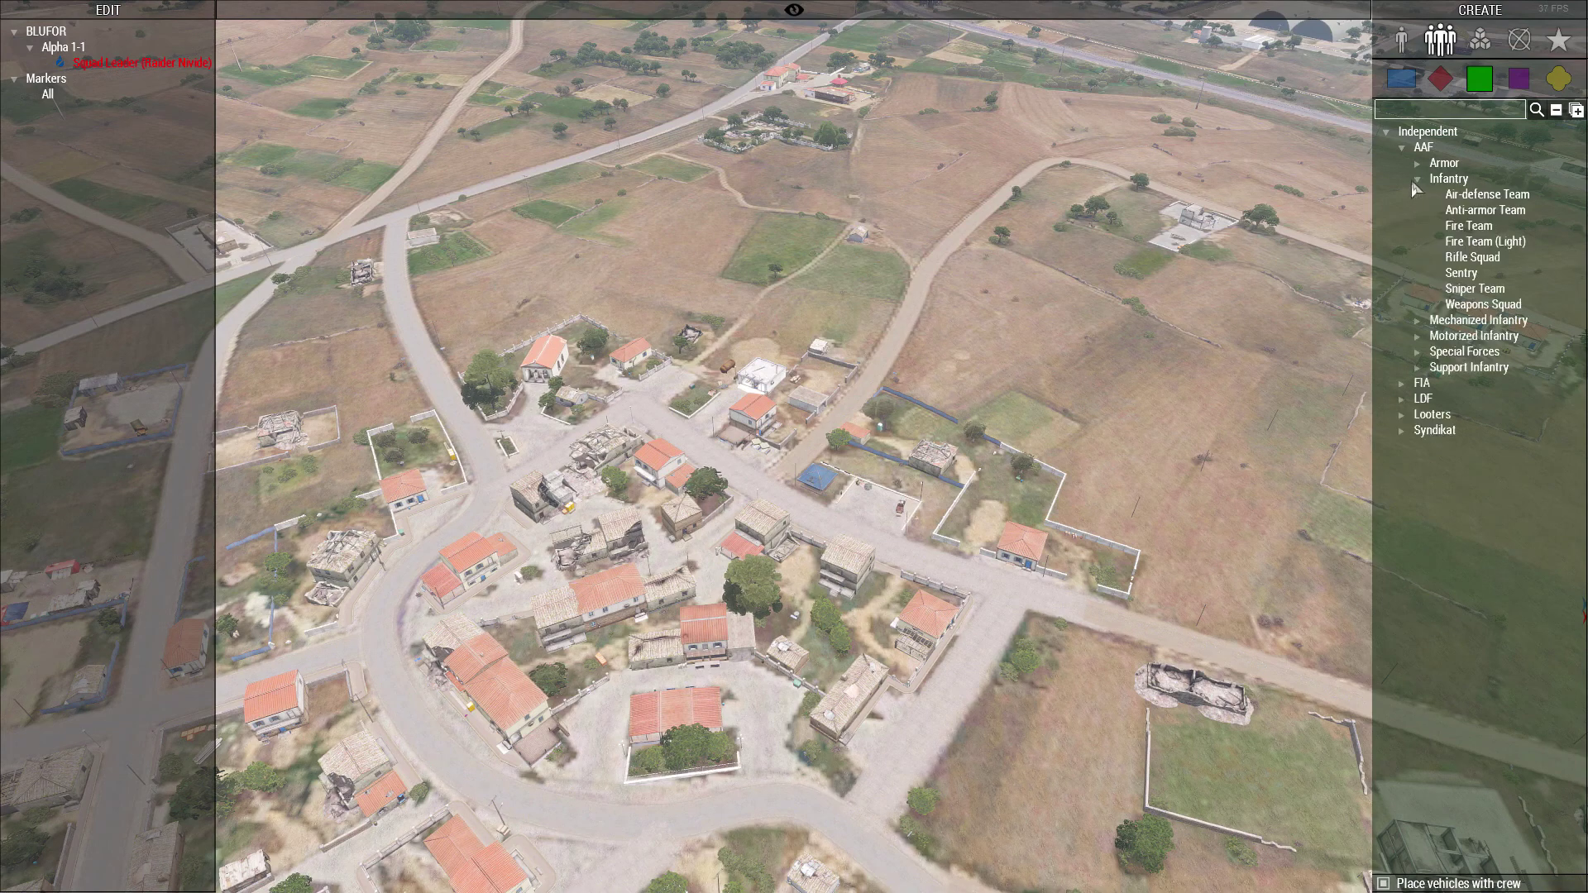
click(1221, 365)
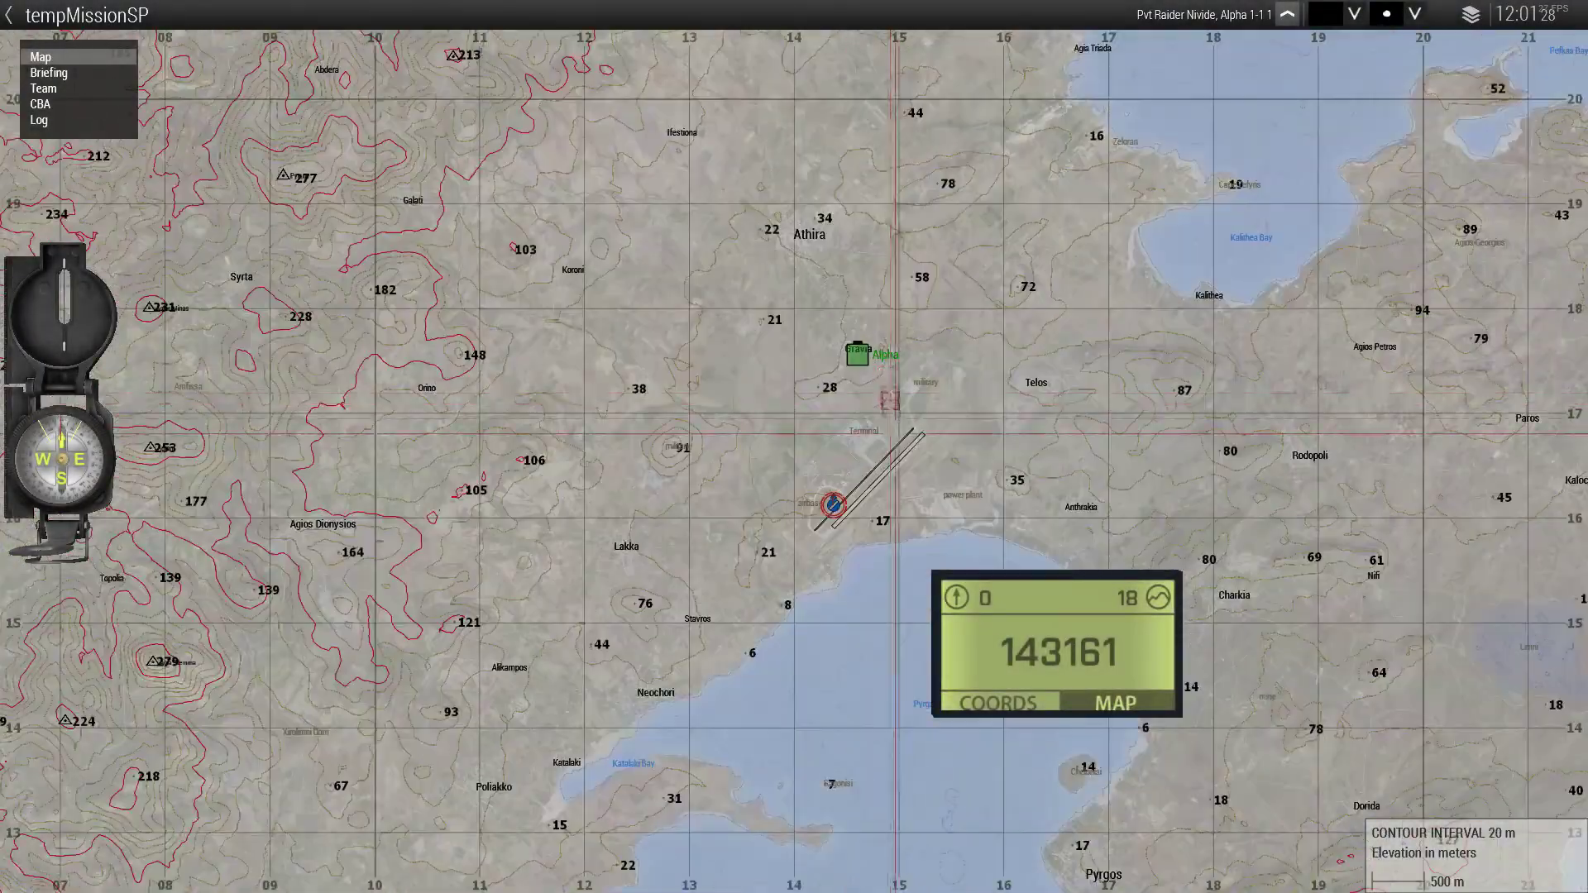
Step: Examine the Alpha marker at Gravia on the player's map at several zoom levels
scroll(750, 307, down, 5)
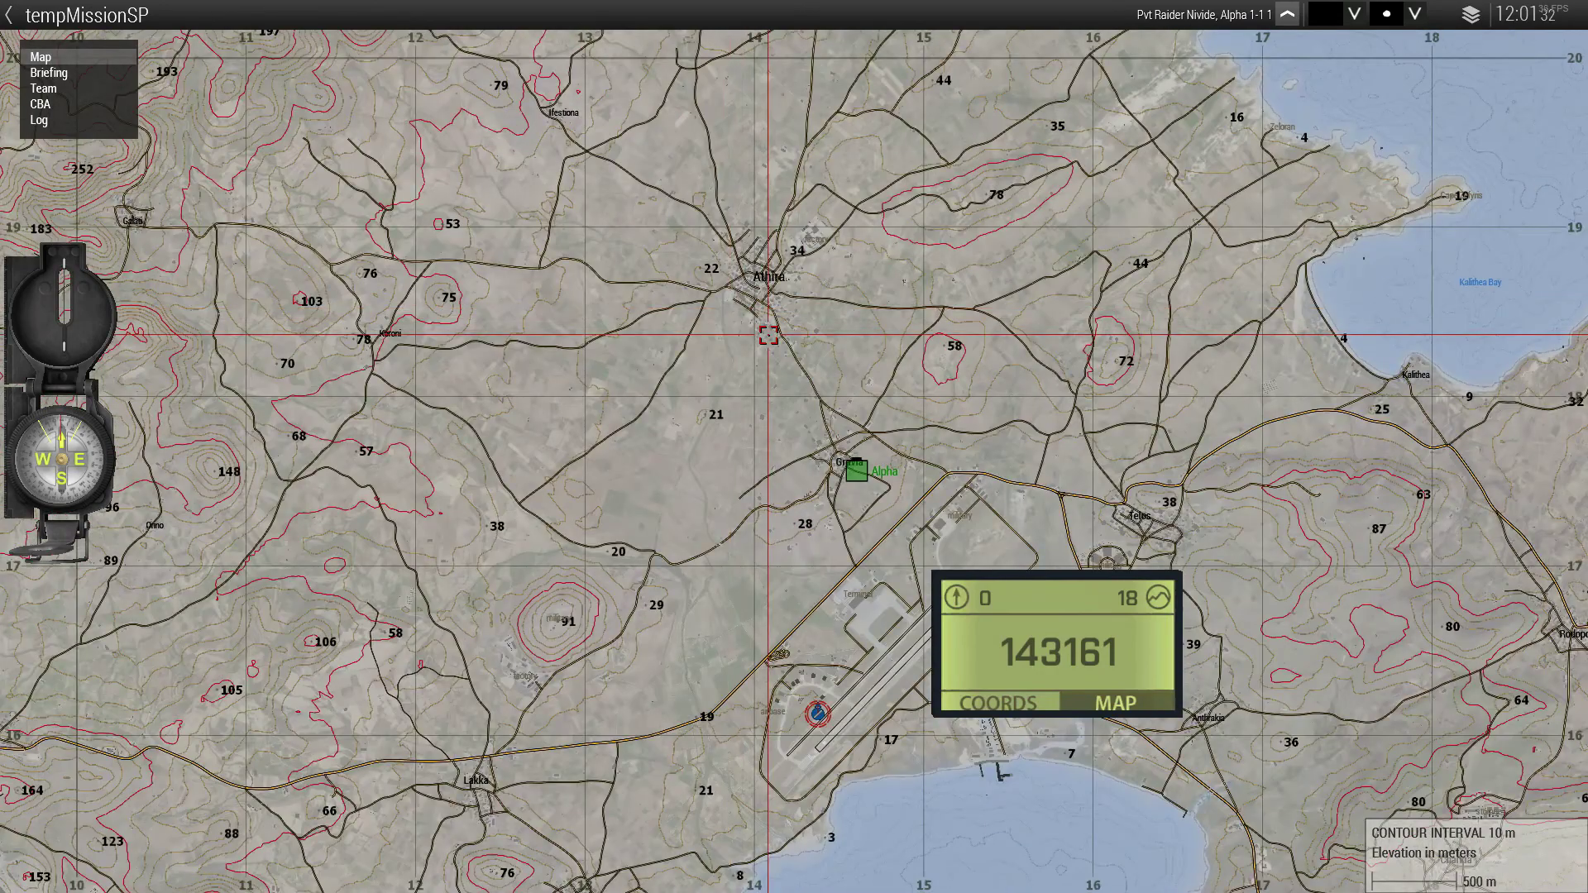
scroll(863, 492, down, 3)
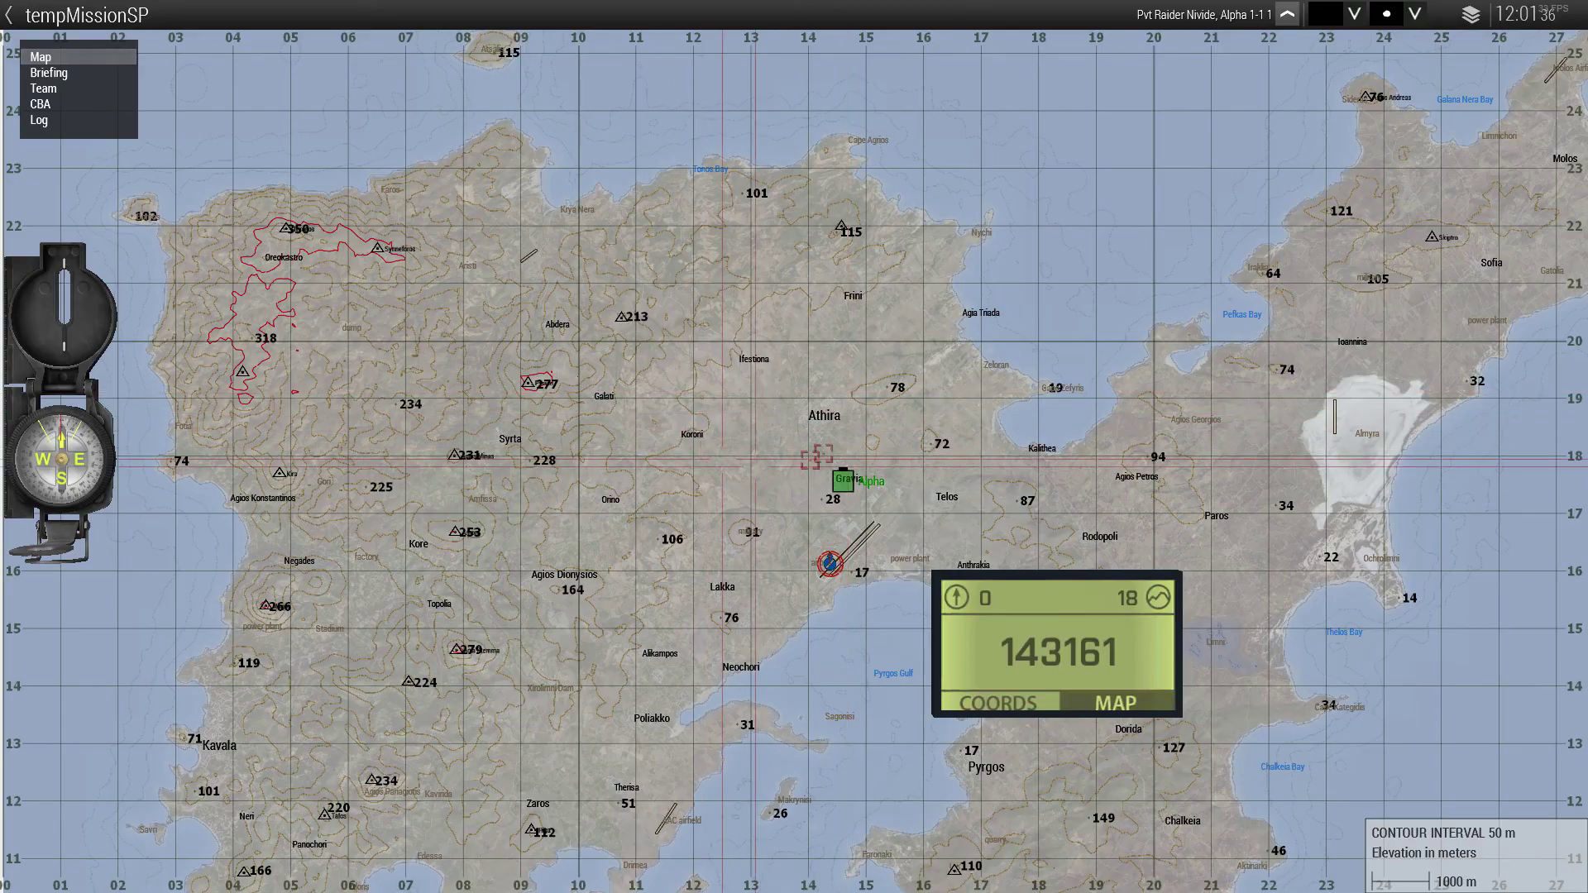
scroll(860, 484, up, 8)
scroll(844, 428, up, 10)
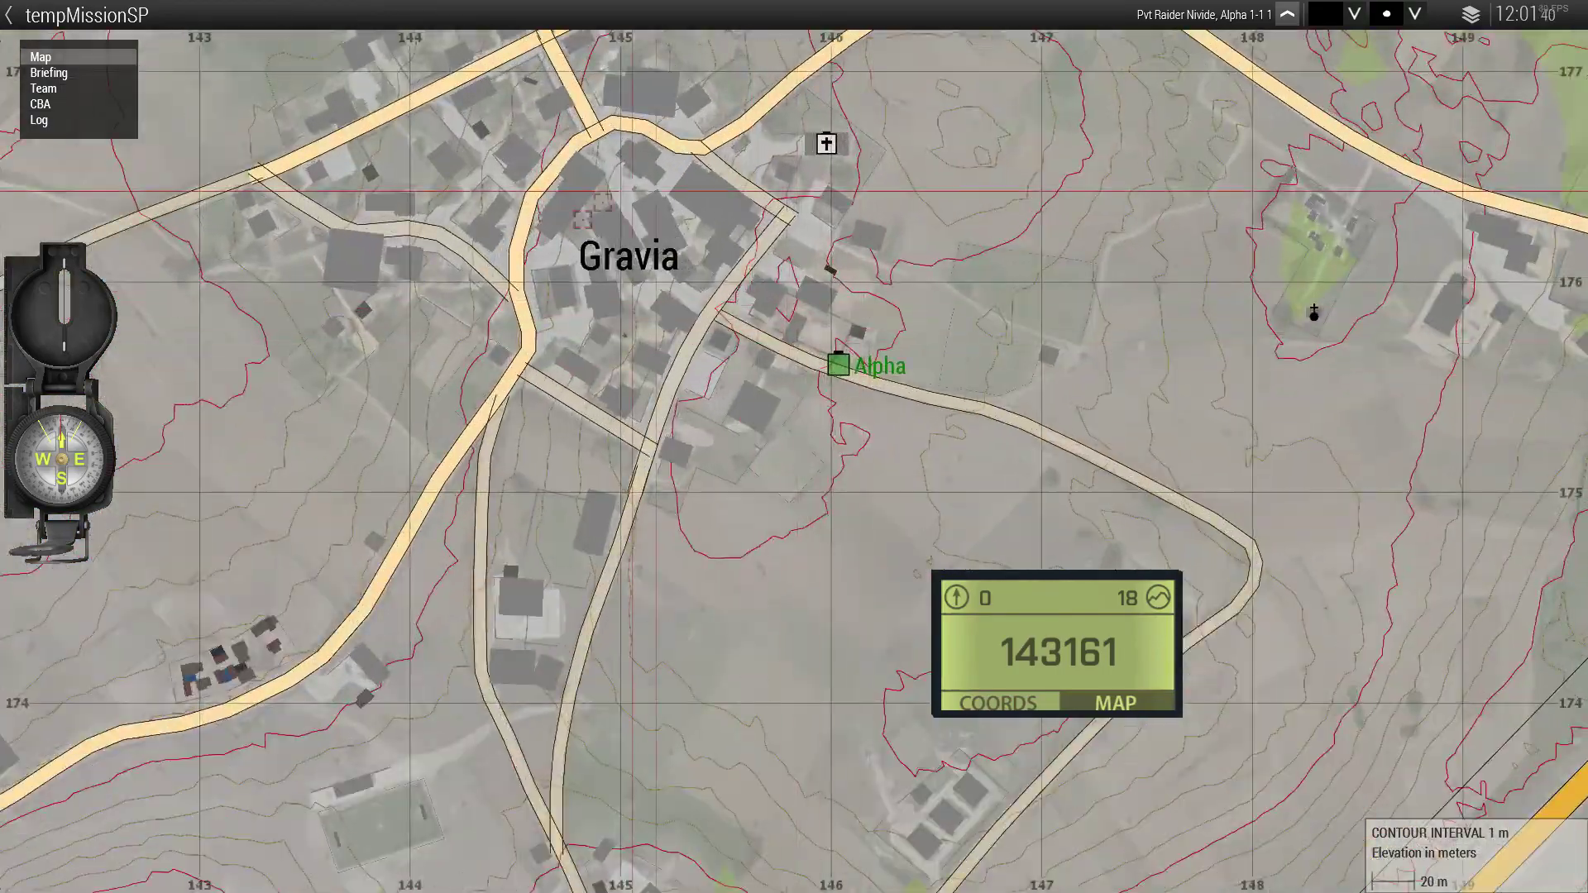
scroll(775, 474, down, 4)
scroll(775, 474, down, 3)
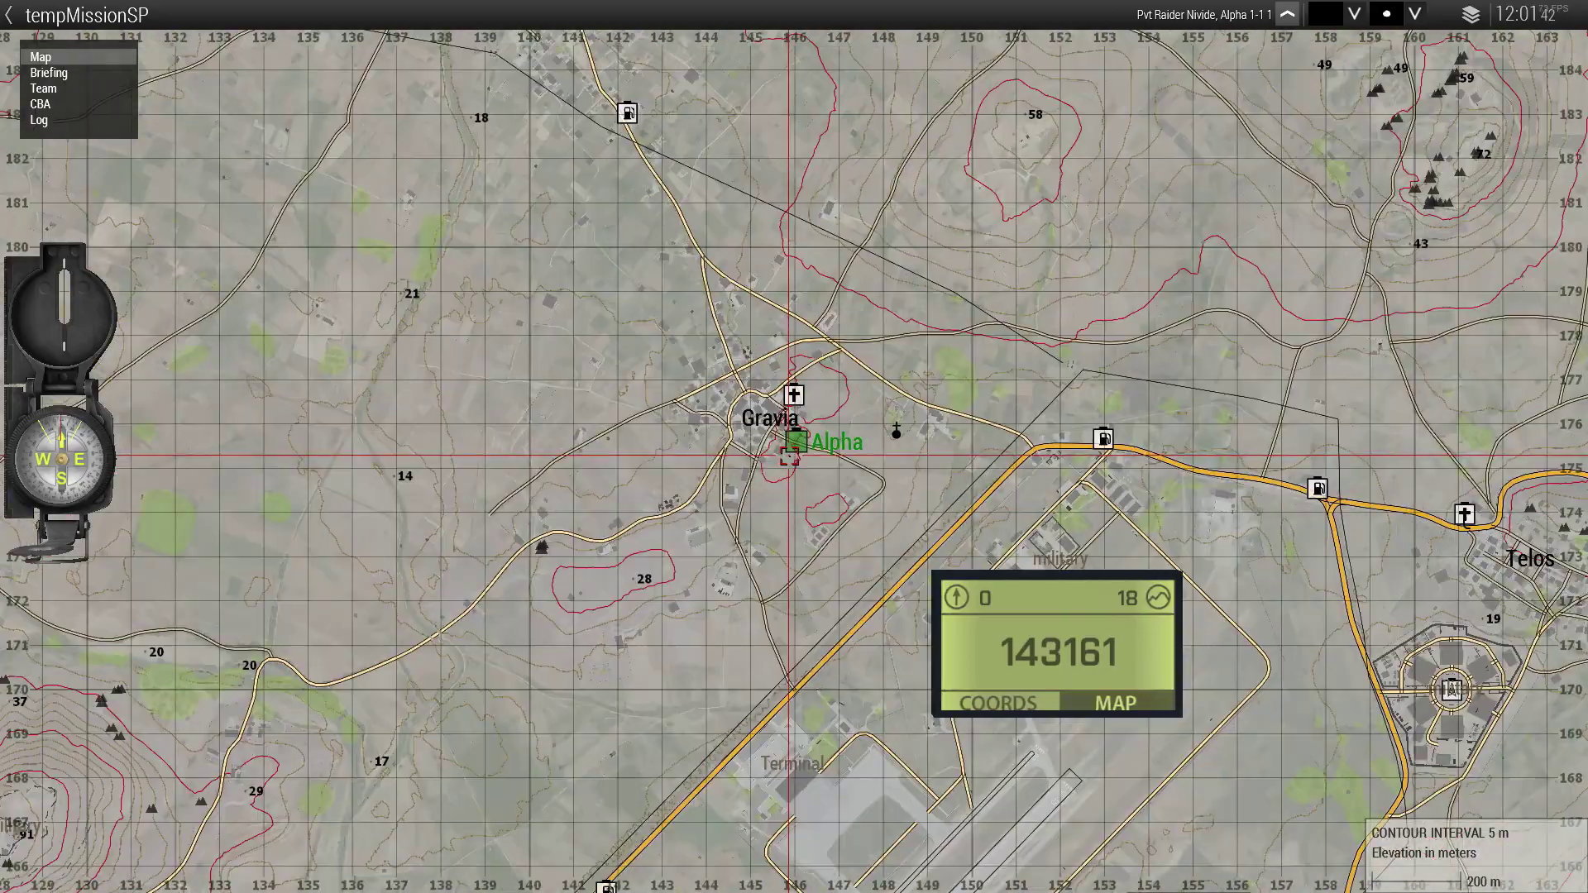
Step: Close the map, end the singleplayer test and return to the Eden Editor
key(m)
key(Escape)
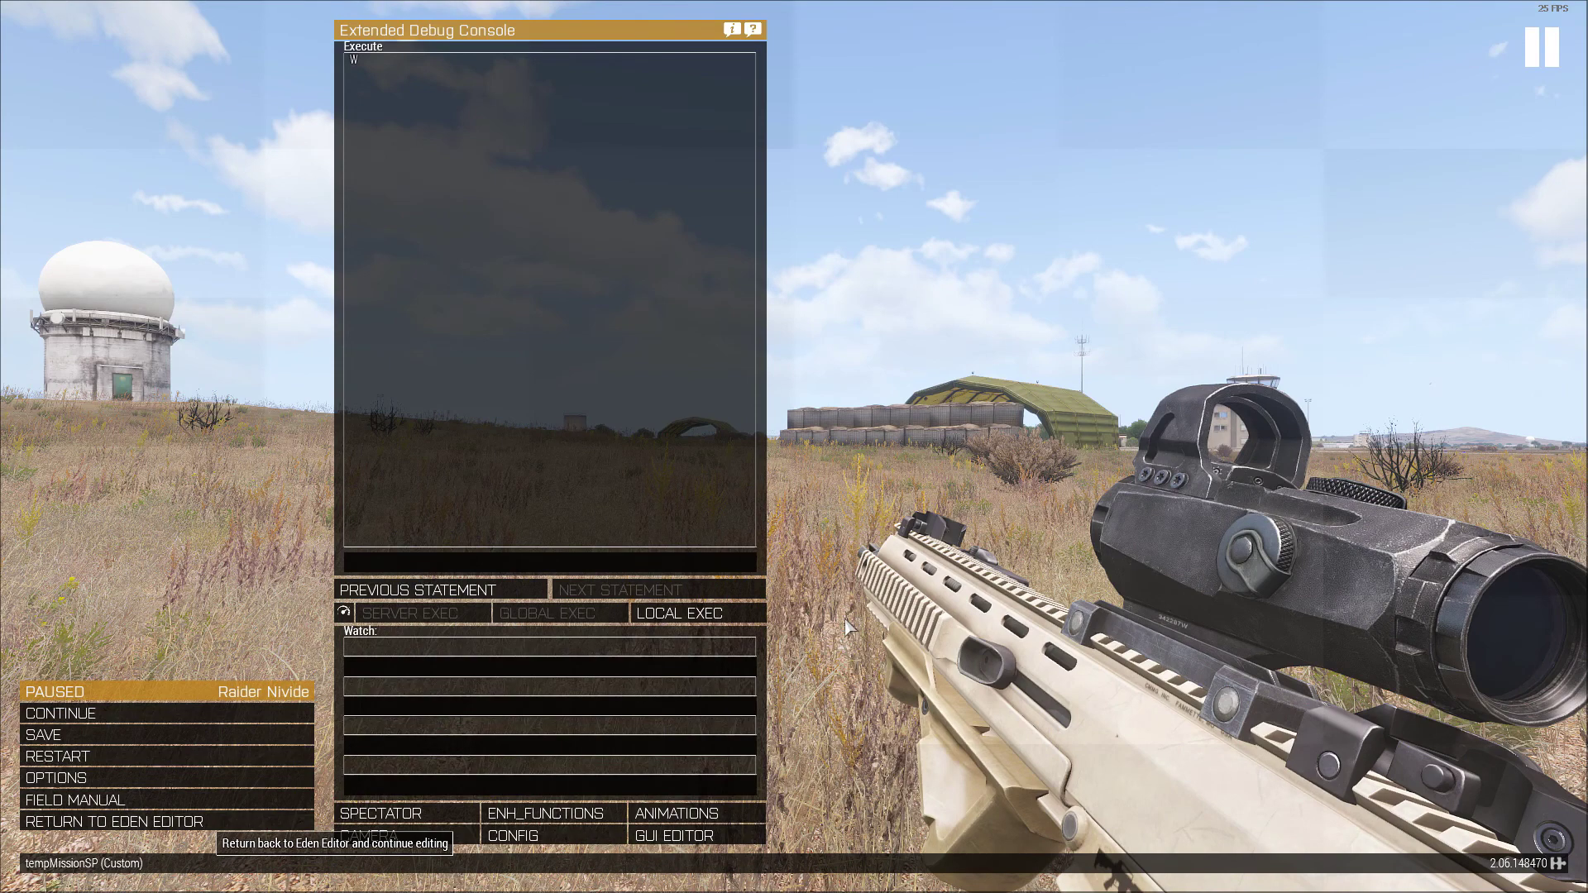
click(211, 822)
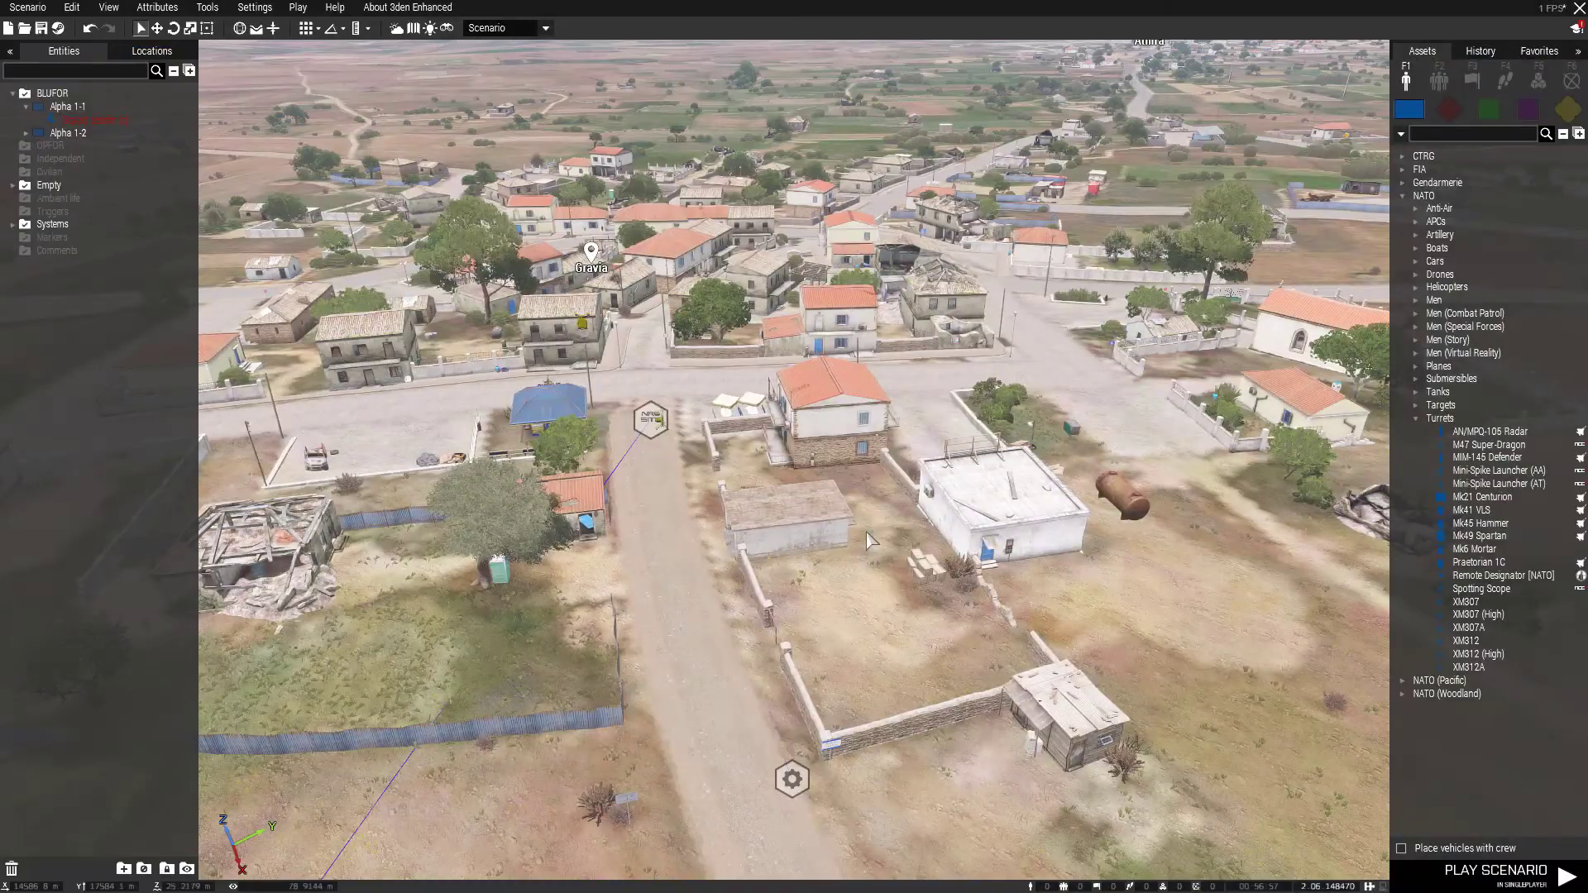
Step: Review the connection between the Asset Compiler and the Site module, and the squad synced to the compiler
drag(647, 417, 641, 395)
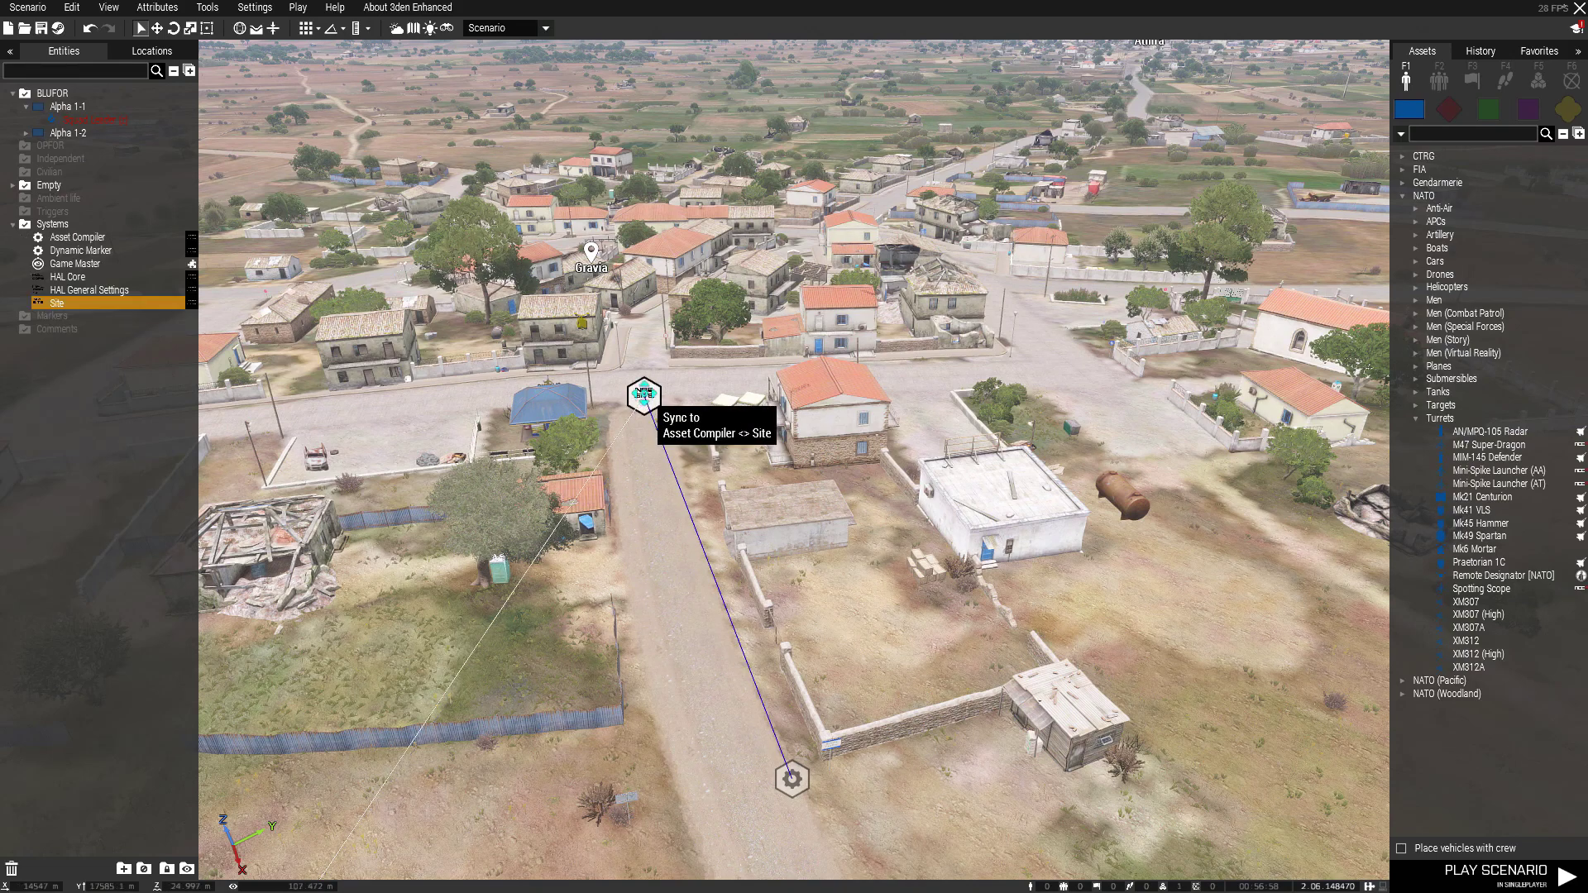
right_drag(733, 608, 578, 538)
drag(577, 504, 579, 434)
key(a)
key(d)
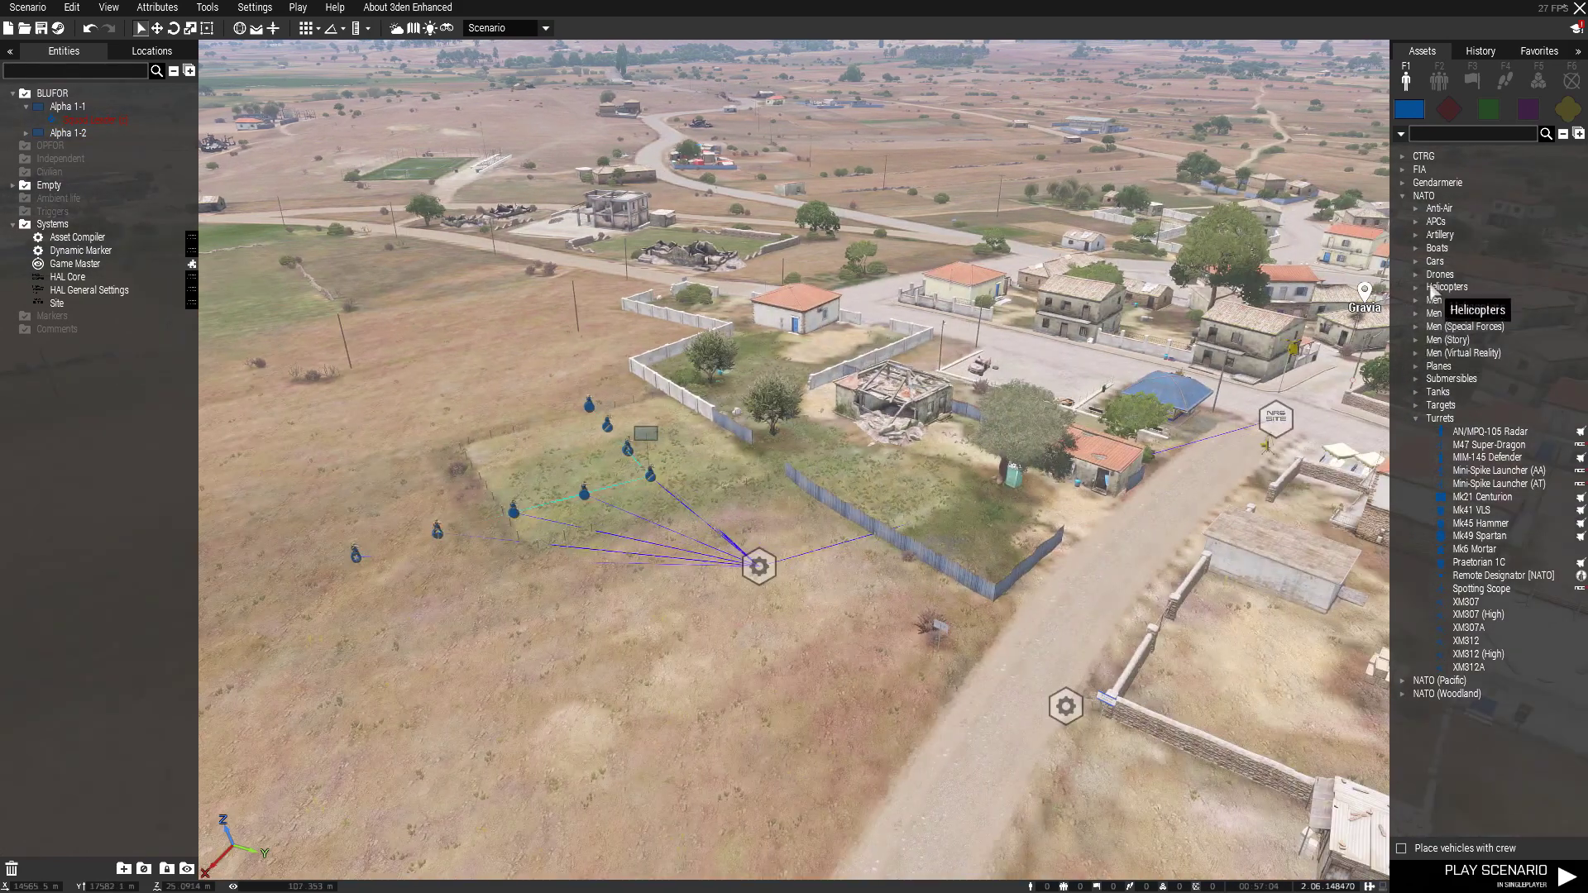
Step: Enable placing vehicles with crew and place a NATO Polaris DAGOR (XM312) in the field near the Asset Compiler
click(1415, 261)
drag(1489, 470, 1400, 846)
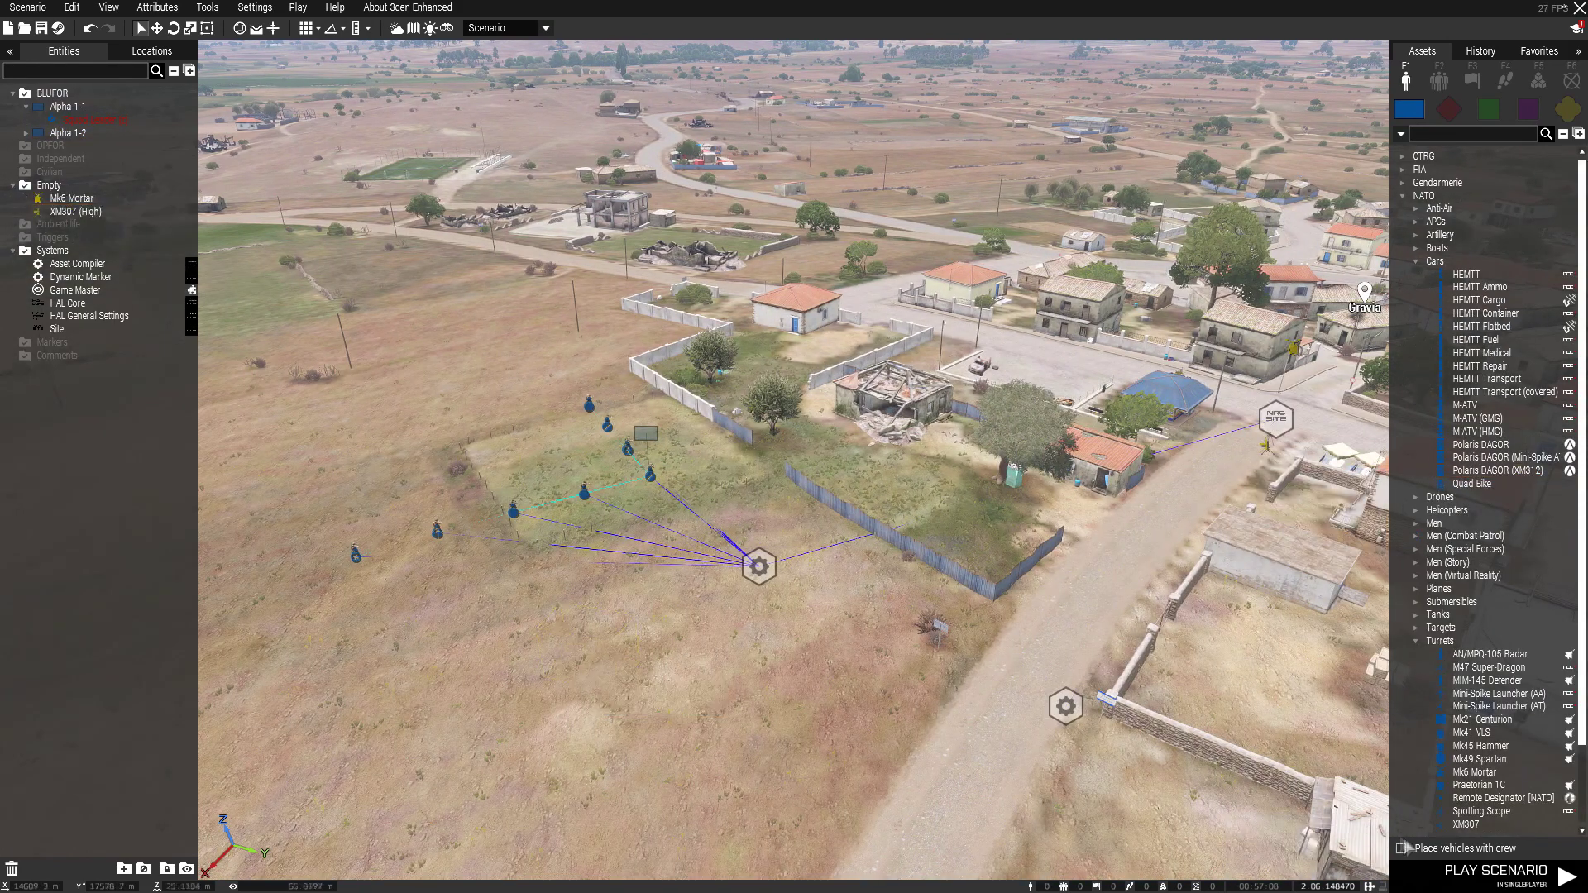
click(1401, 849)
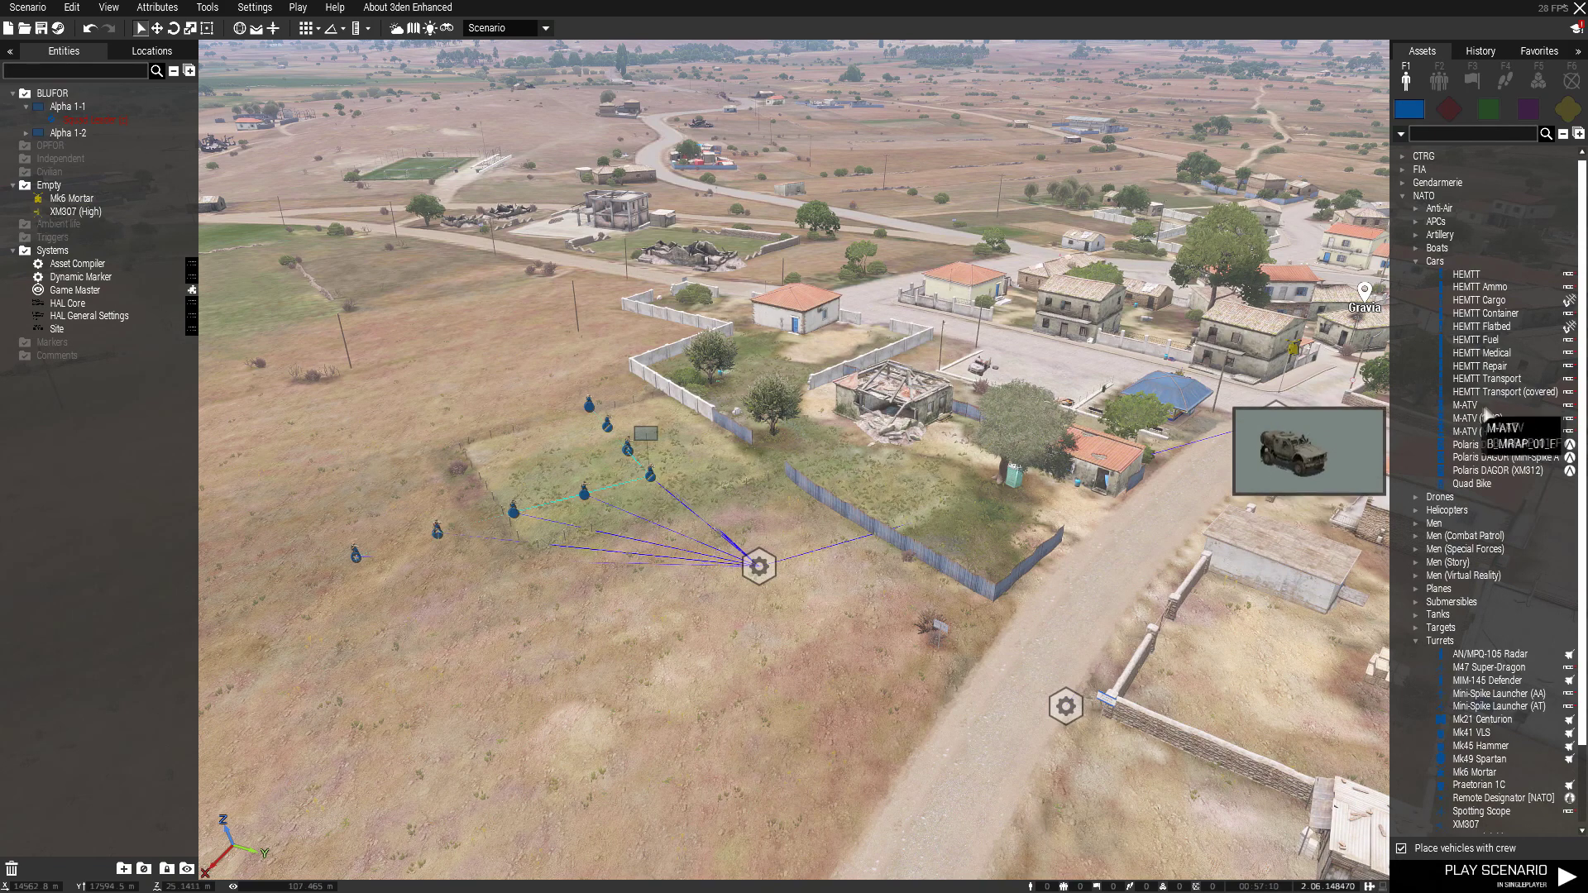
drag(1469, 477, 647, 722)
Step: Sync the Polaris DAGOR (XM312) to the Asset Compiler module
right_click(647, 719)
mouse_move(794, 457)
click(889, 457)
right_drag(783, 681, 900, 534)
click(1001, 530)
Step: Play the scenario again and examine the spawned squads around Gravia on the map and from the Zeus camera
right_drag(1036, 372, 975, 495)
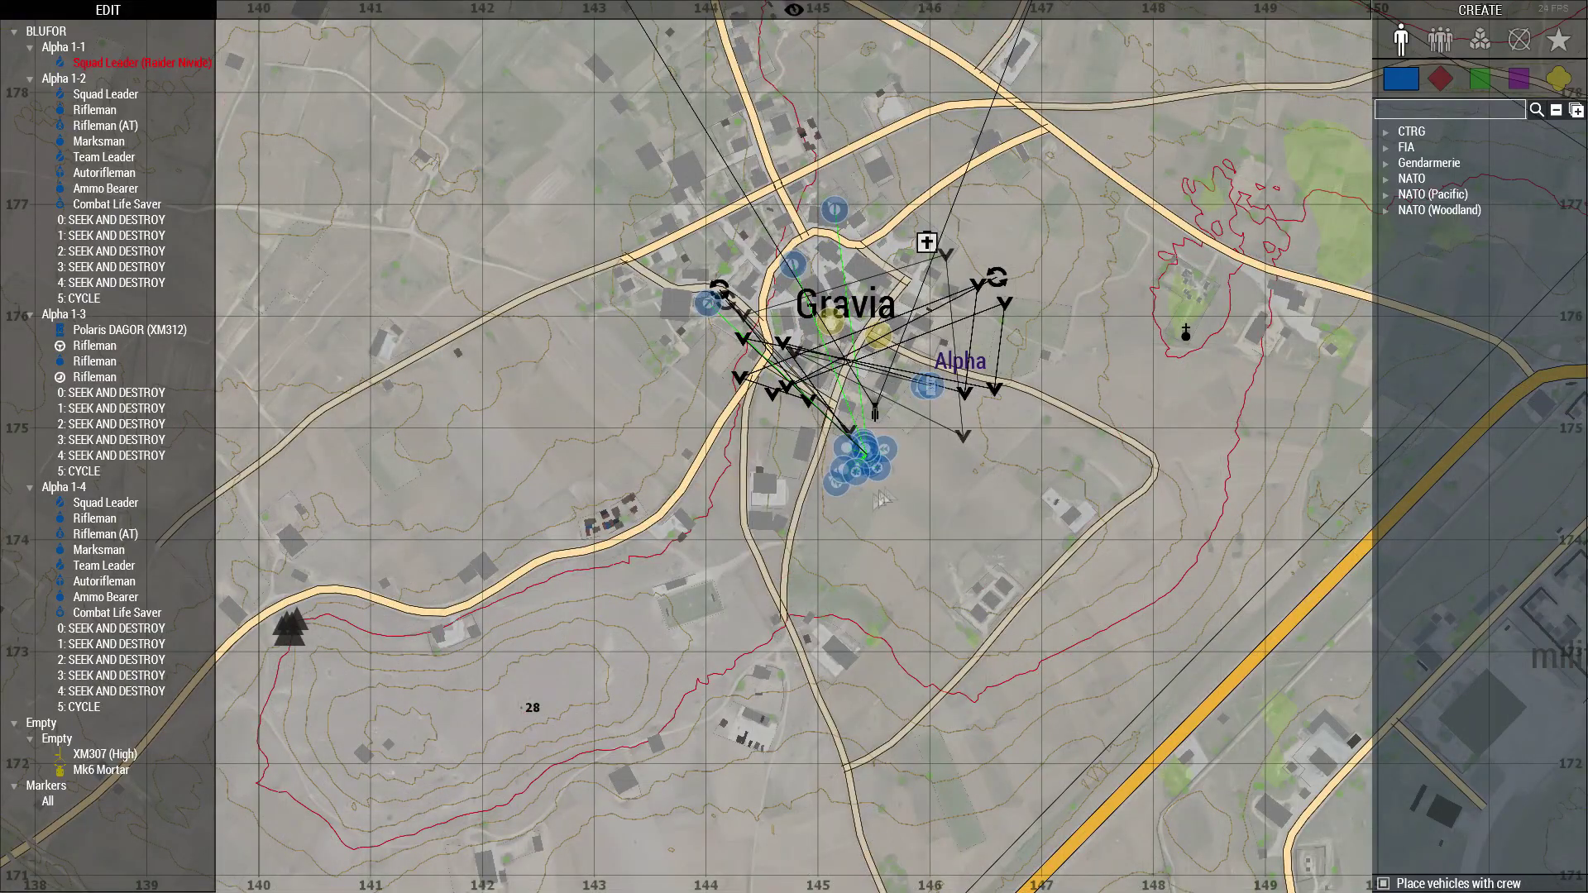
key(m)
key(q)
right_drag(883, 499, 1019, 597)
key(a)
key(w)
key(s)
key(a)
key(w)
Step: Inspect the spawned Polaris DAGOR (XM312) and the static weapon on the village street
right_drag(800, 565, 1277, 577)
key(a)
key(z)
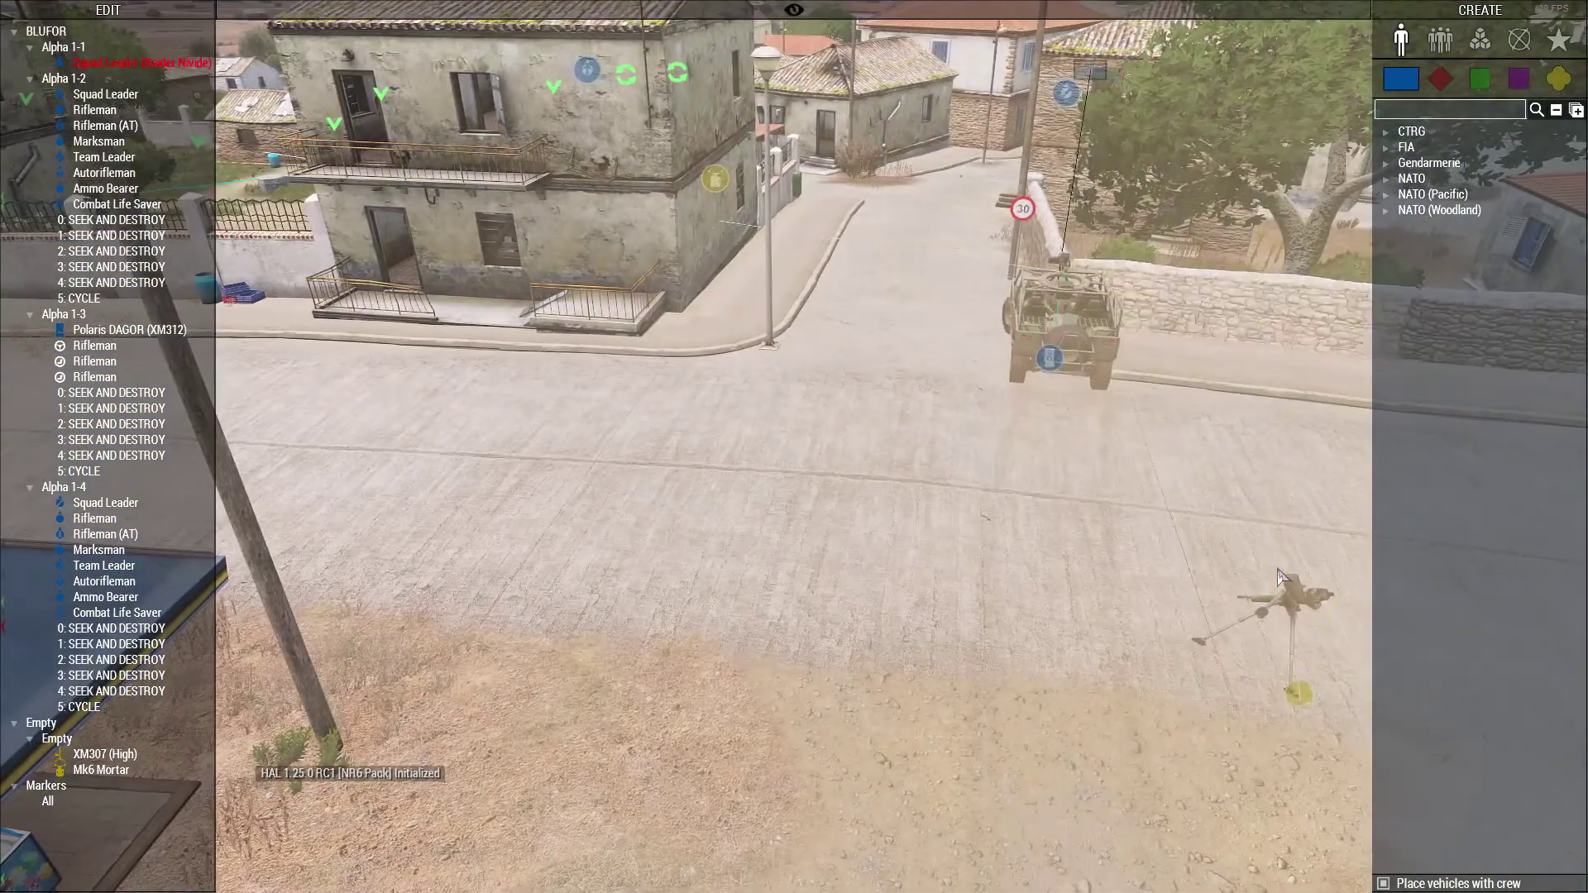
key(w)
key(d)
right_drag(1279, 570, 1278, 579)
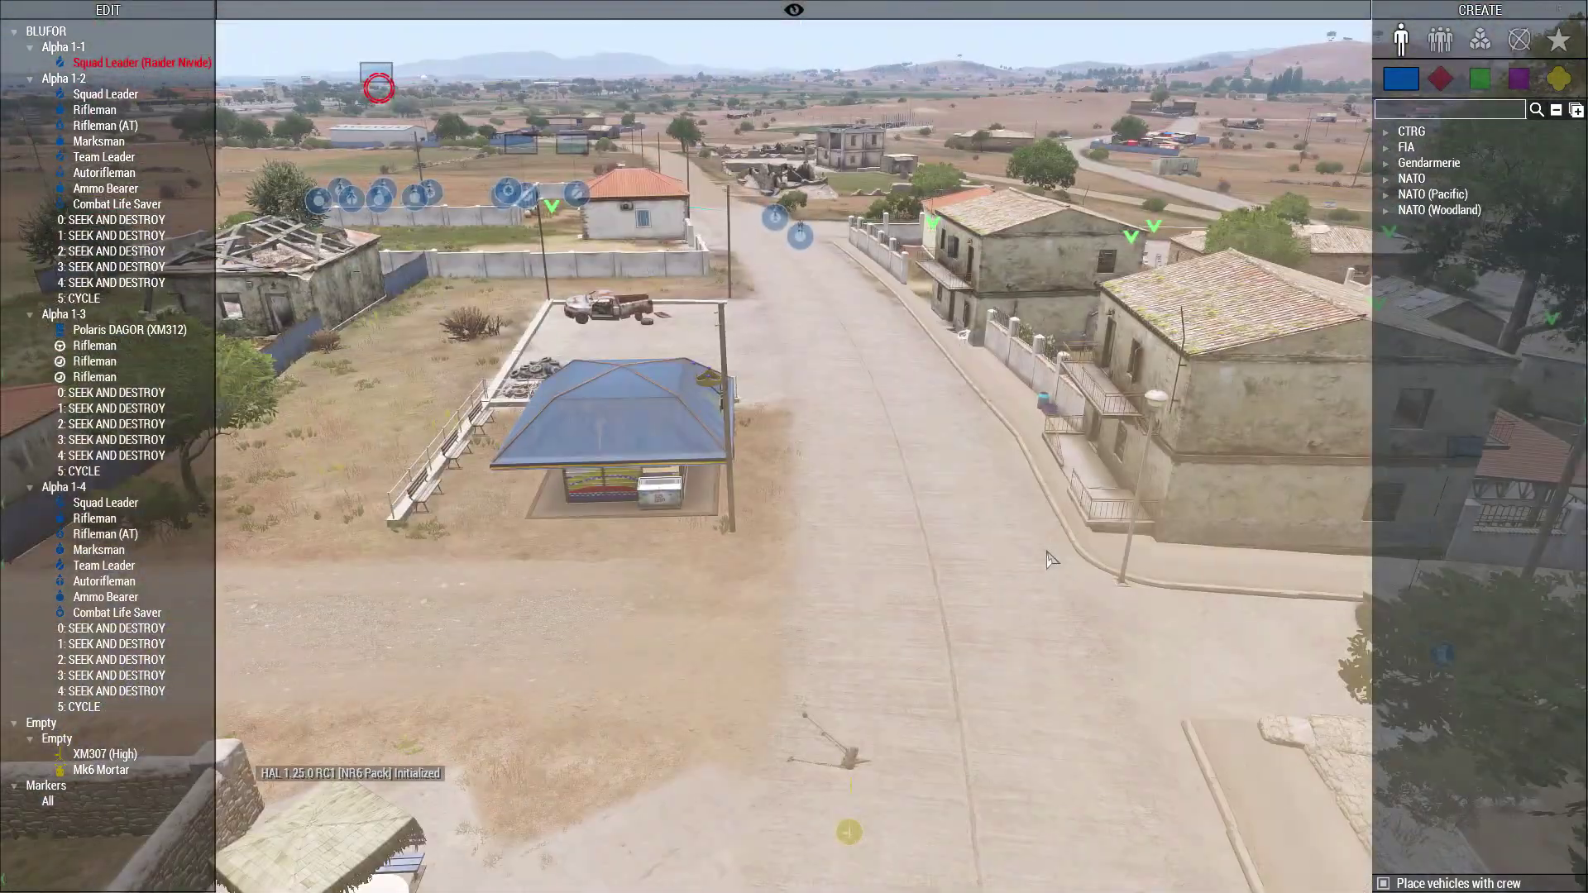
Step: Place a Spetsnaz Rifle Squad beside the main road outside Gravia
key(w)
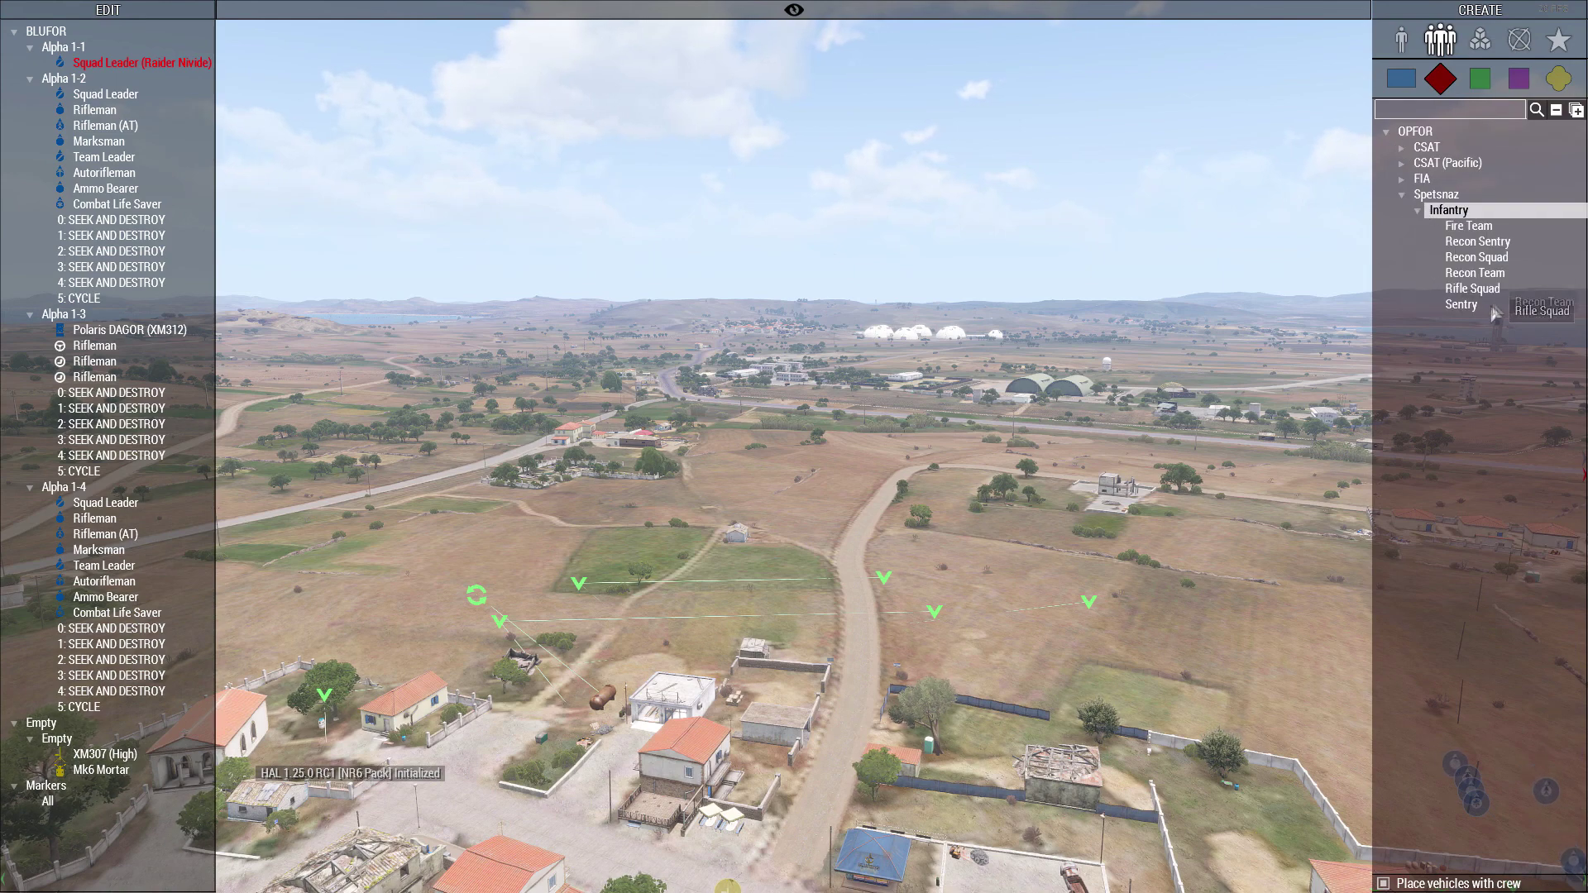
key(d)
right_drag(681, 436, 609, 426)
key(a)
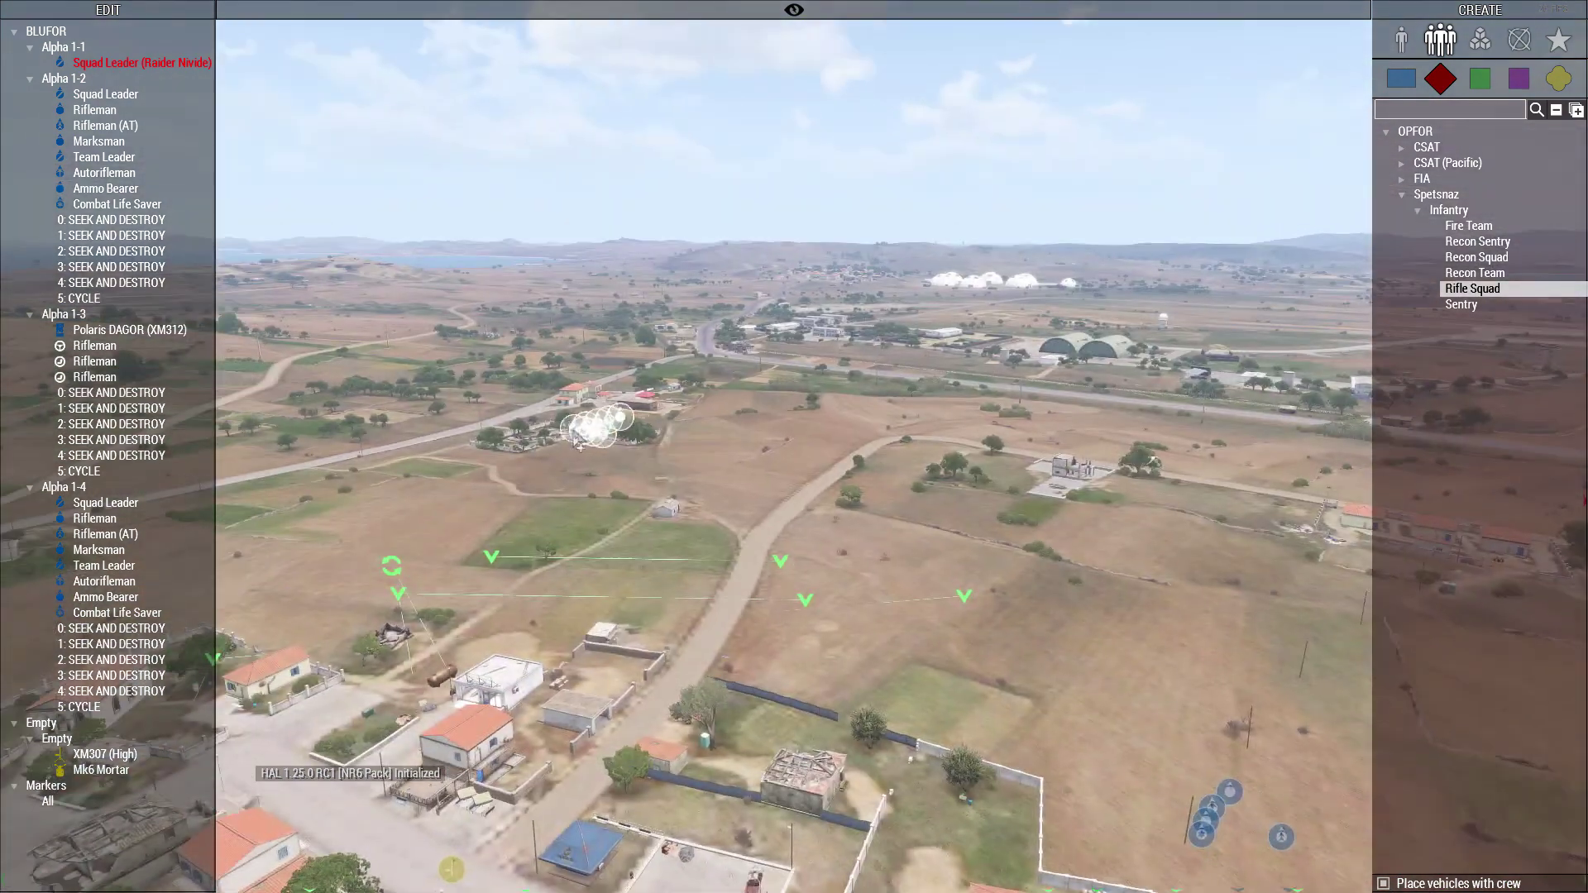
key(a)
click(494, 434)
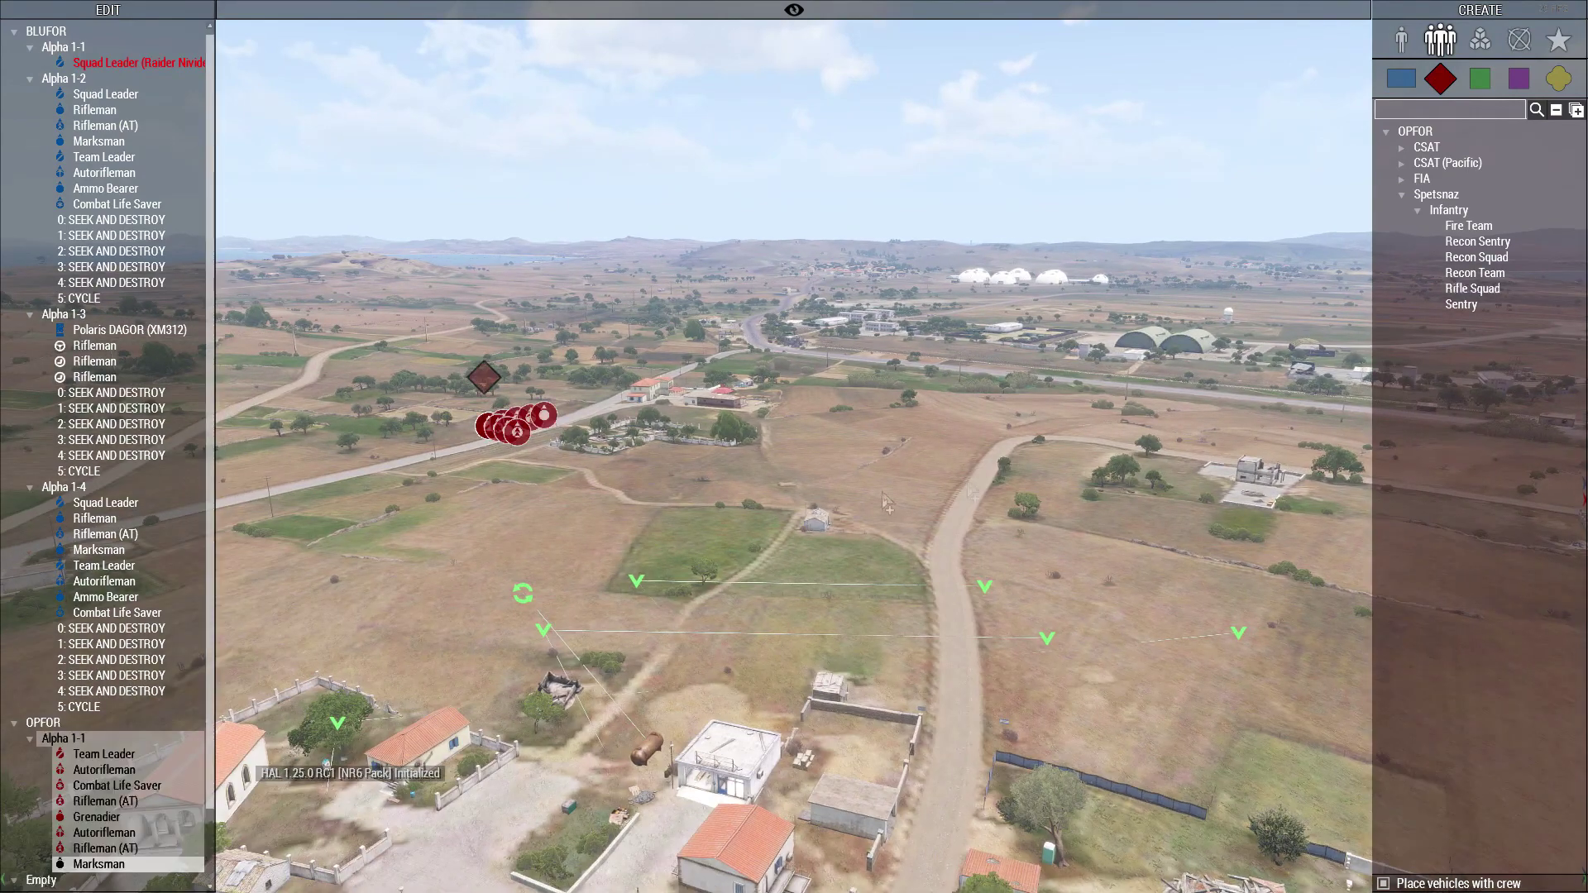